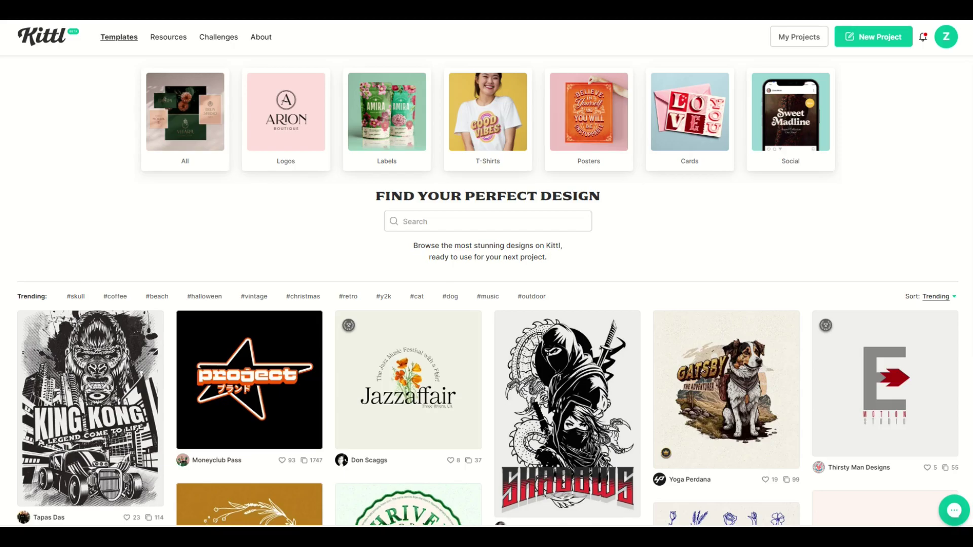
# - Scroll the Kittl template gallery and bring up the Whatcha Meowin' About T-shirt template details
pyautogui.scroll(-7, 486, 294)
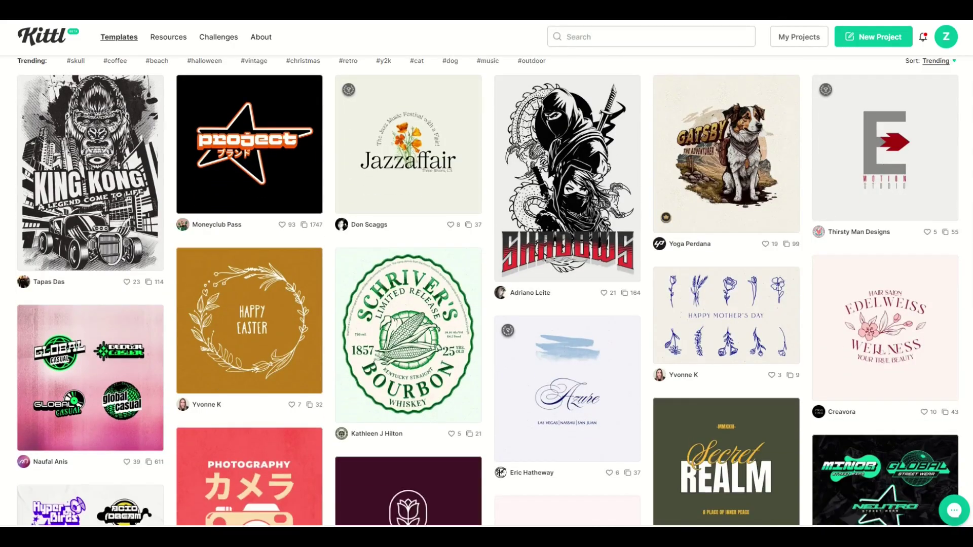
pyautogui.scroll(-4, 486, 294)
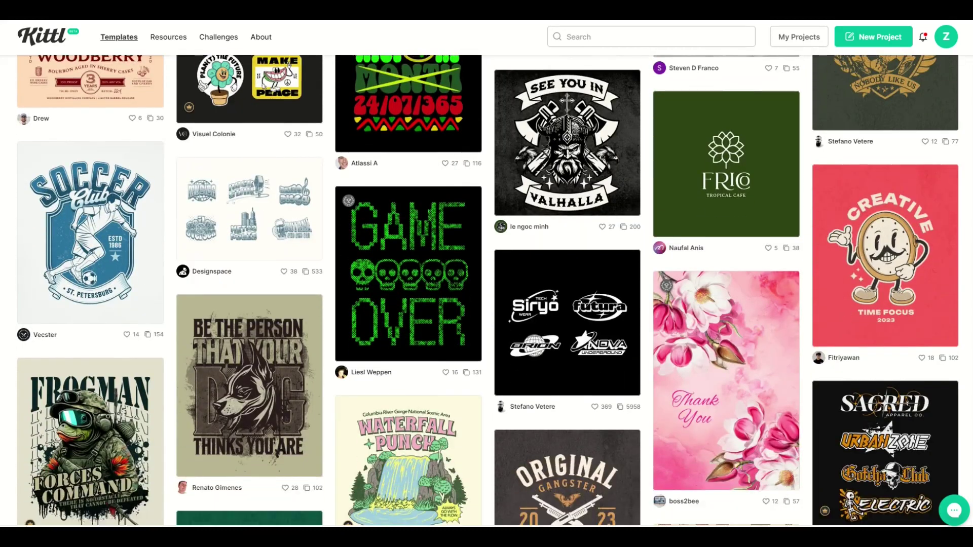
pyautogui.scroll(-8, 486, 294)
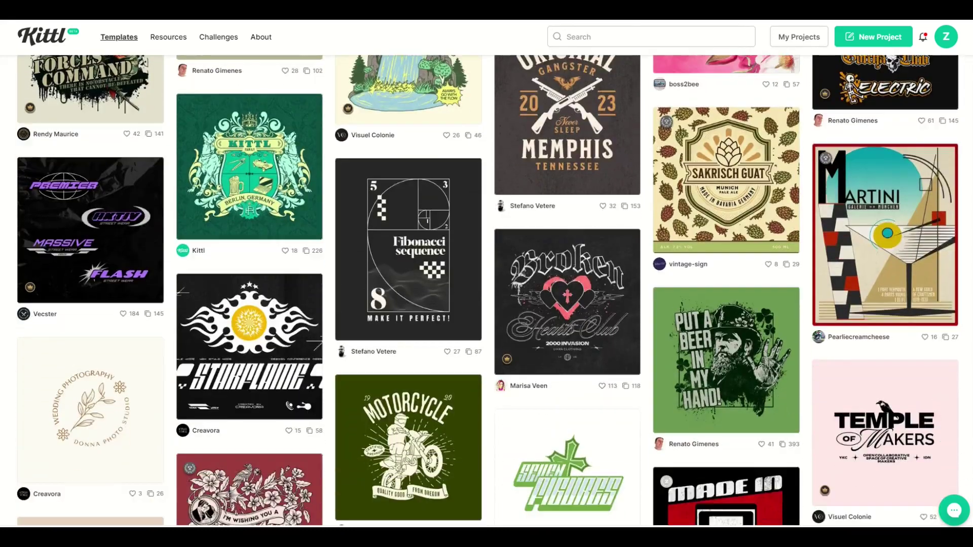
pyautogui.scroll(-2, 885, 147)
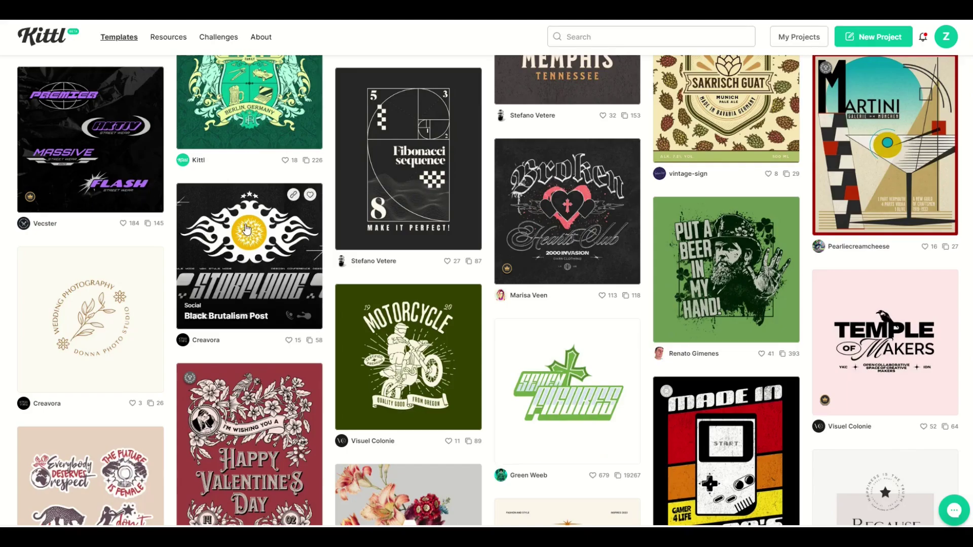
pyautogui.scroll(-7, 290, 230)
pyautogui.scroll(-15, 290, 230)
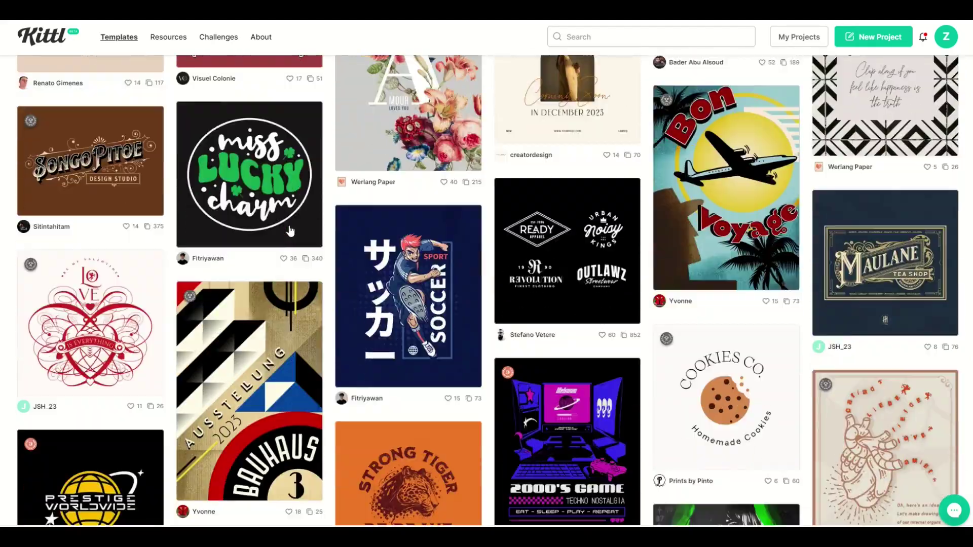
pyautogui.scroll(-15, 291, 231)
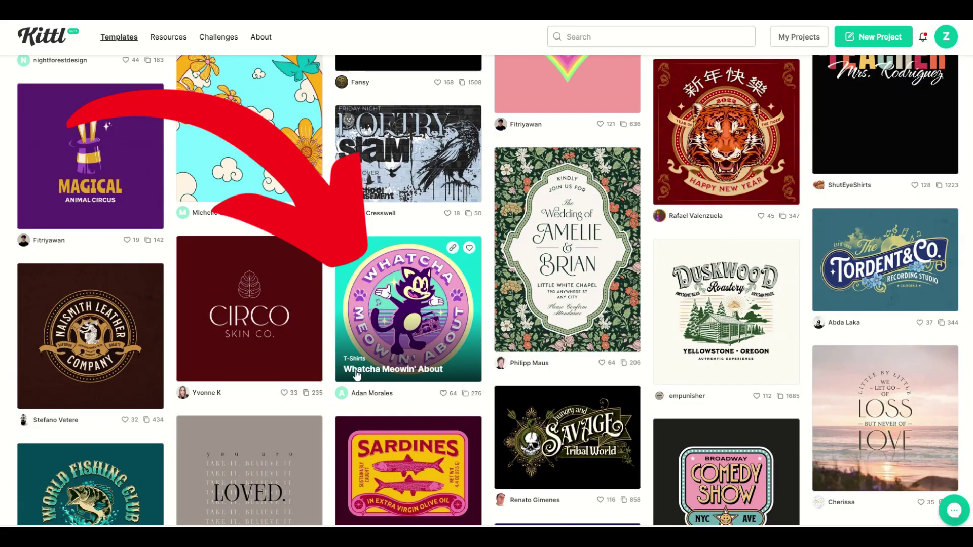
pyautogui.click(387, 308)
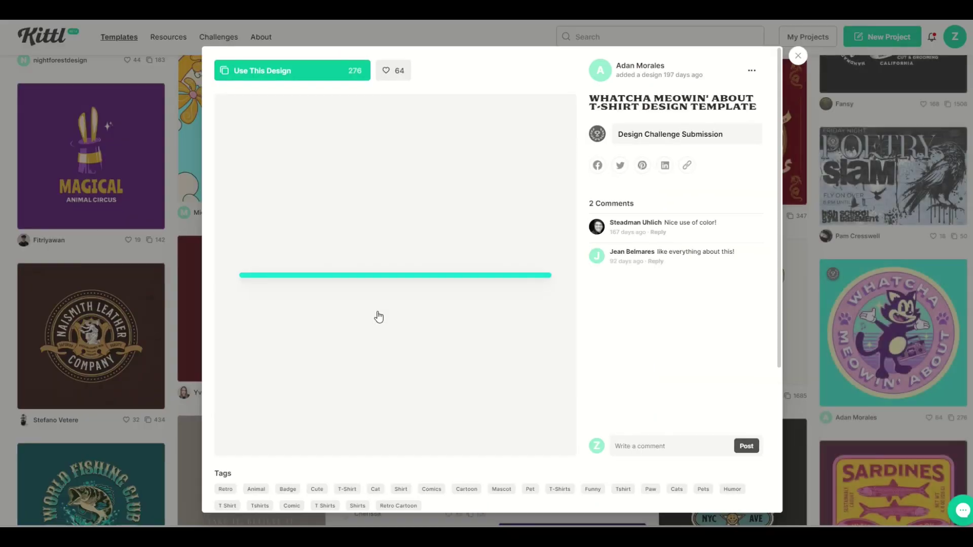
# - Start a new Kittl project from the Whatcha Meowin' About cat badge template
pyautogui.click(267, 77)
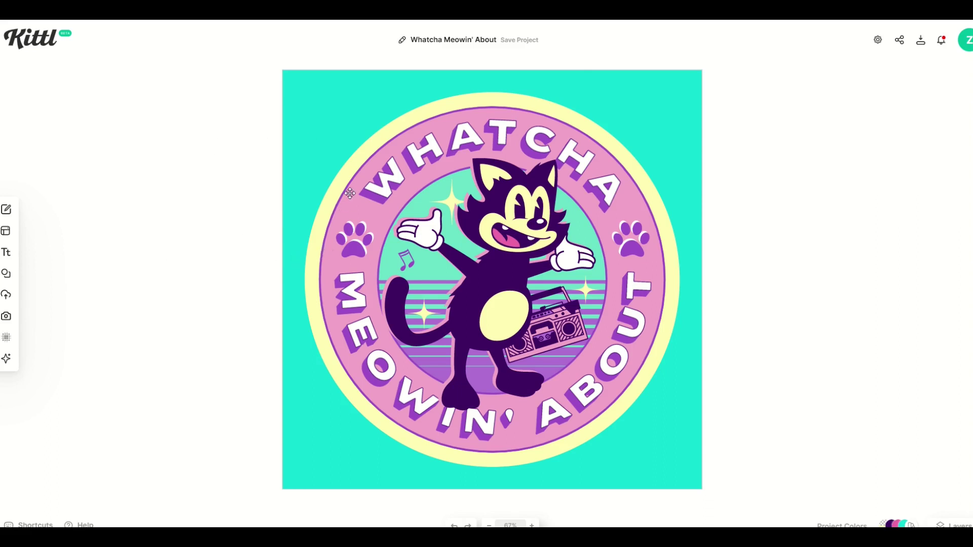
# - Clear the old wording from the curved WHATCHA text on the badge
pyautogui.click(399, 168)
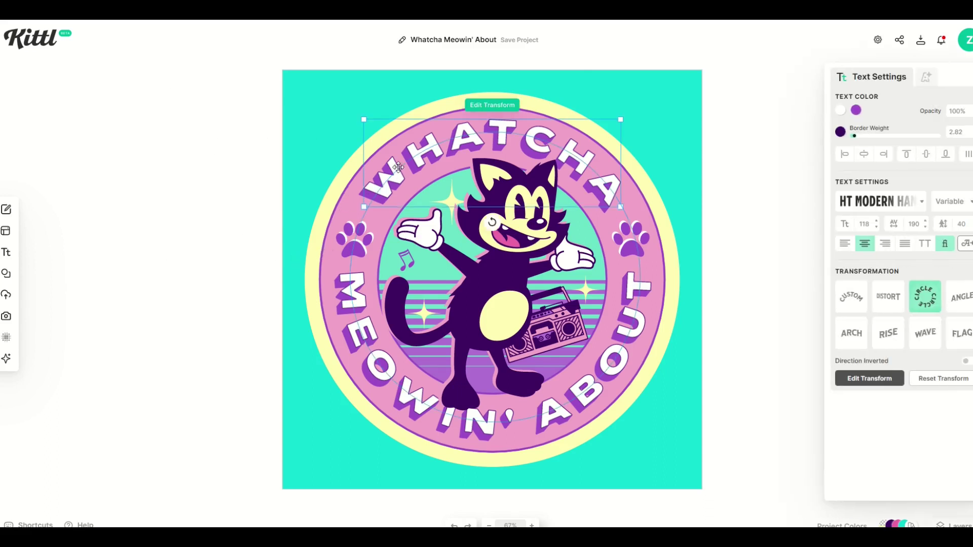
pyautogui.doubleClick(399, 168)
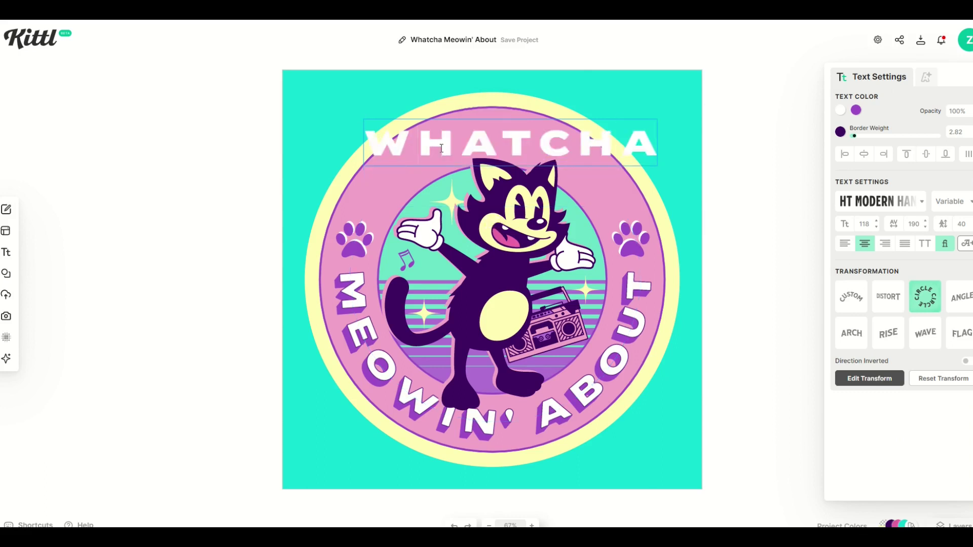
pyautogui.press('Delete')
pyautogui.press('Delete')
pyautogui.press('Delete')
pyautogui.press('Delete')
pyautogui.press('Delete')
pyautogui.press('Delete')
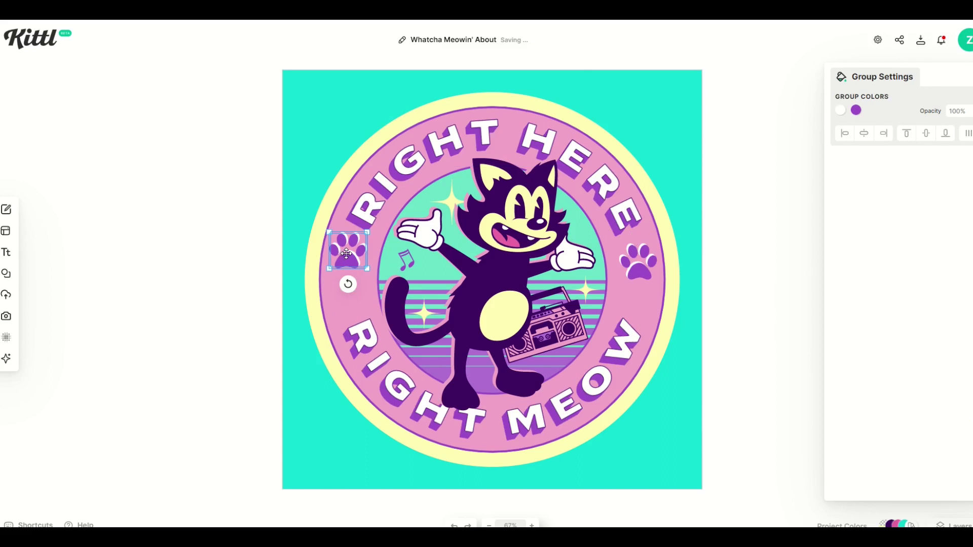
# - Lower both paw prints and middle-align them so they sit level on the ring
pyautogui.moveTo(347, 248); pyautogui.dragTo(347, 275)
pyautogui.moveTo(638, 262); pyautogui.dragTo(640, 279)
pyautogui.keyDown('shift'); pyautogui.click(362, 282); pyautogui.keyUp('shift')
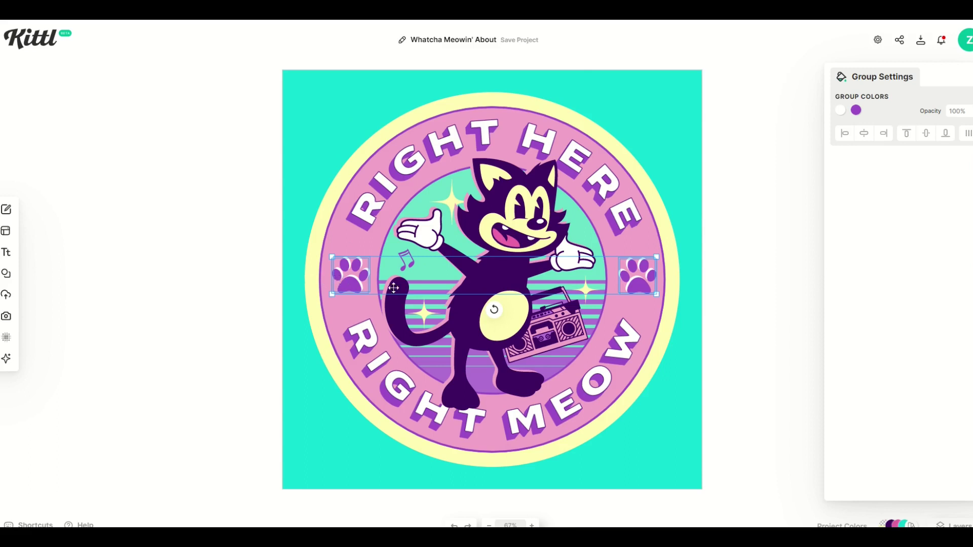
pyautogui.click(927, 133)
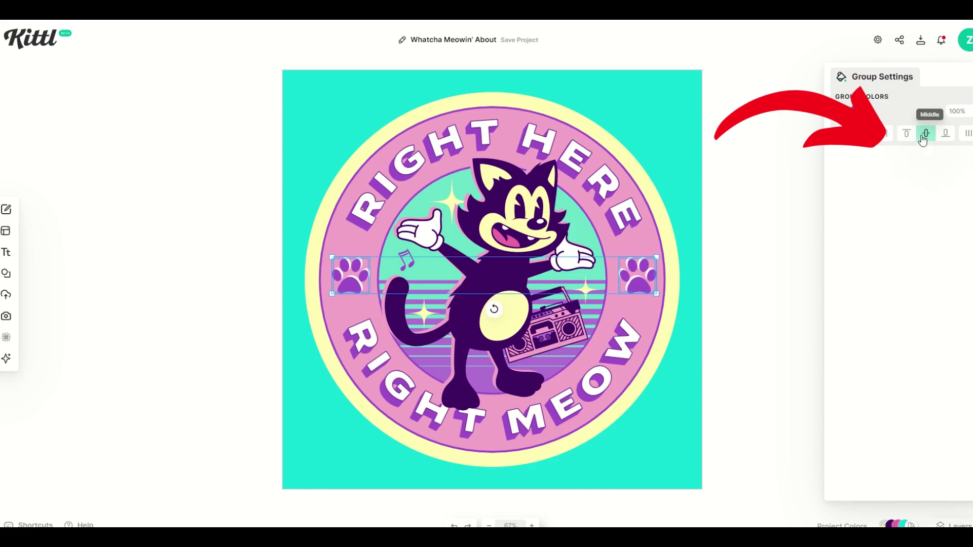
pyautogui.click(665, 115)
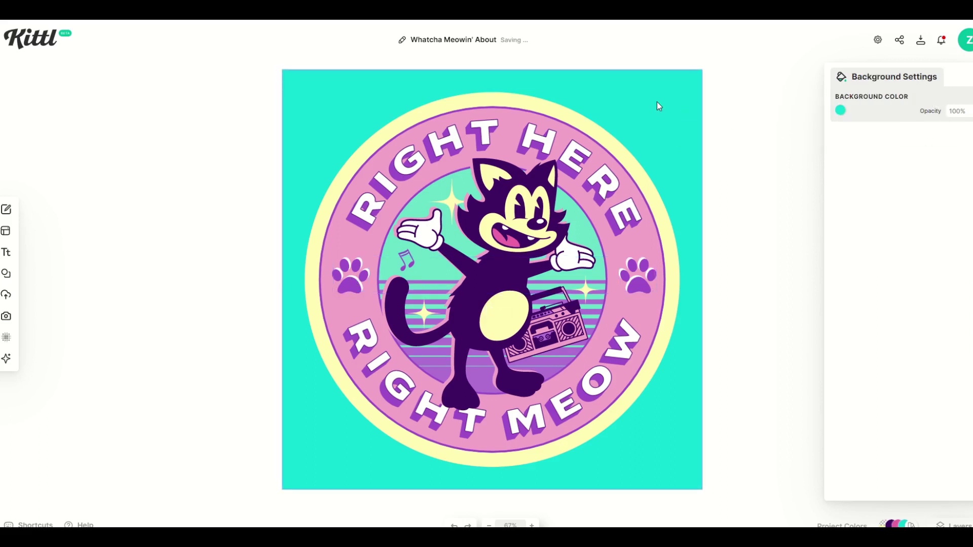
# - Set the turquoise badge background's opacity to 0% so it becomes transparent
pyautogui.click(840, 110)
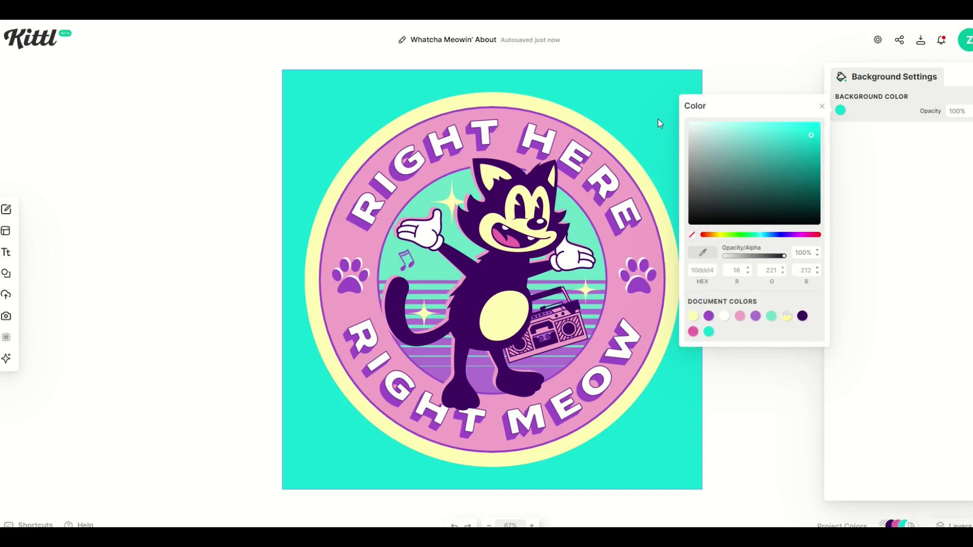
pyautogui.click(967, 111)
pyautogui.write('0')
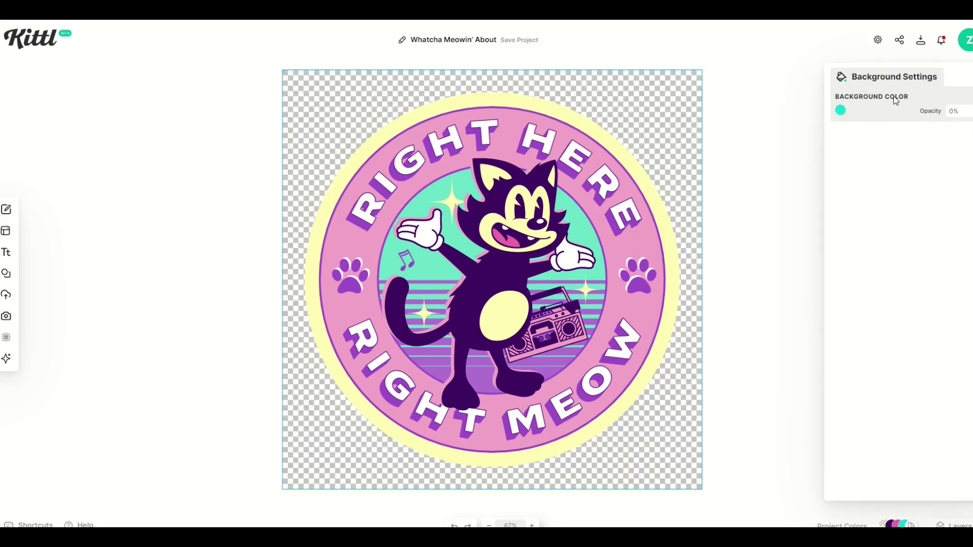
pyautogui.click(246, 182)
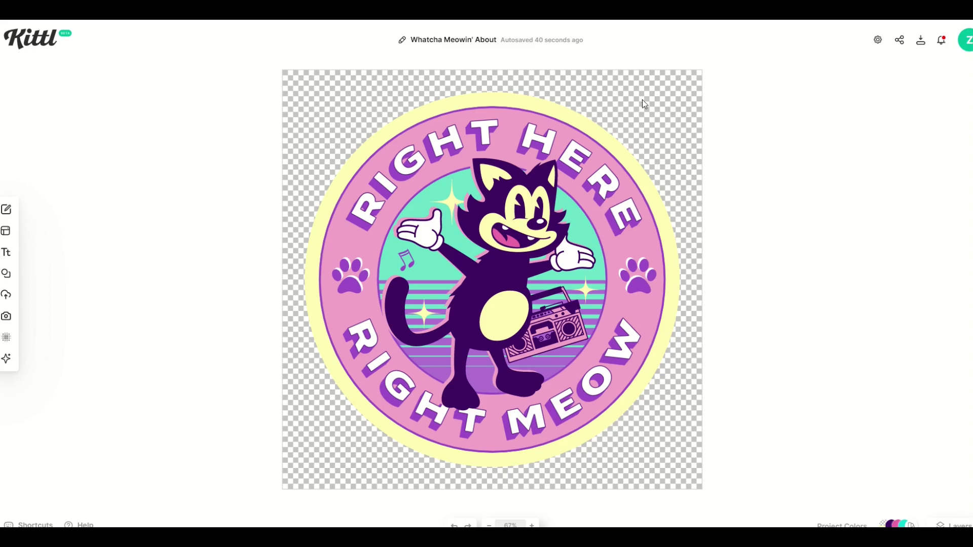
# - Set the export to 10800 × 10800 px at 300 DPI with Optimize Quality on
pyautogui.click(922, 42)
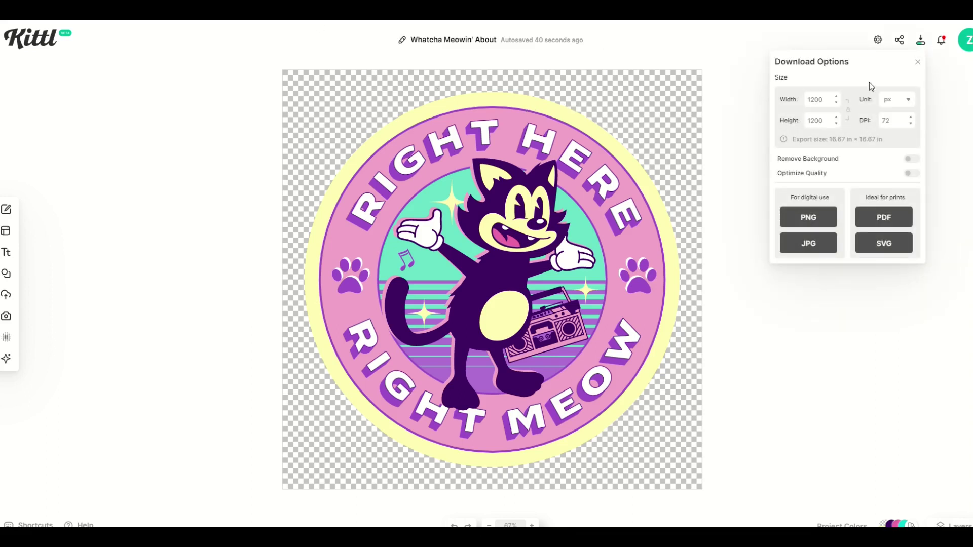
pyautogui.doubleClick(807, 103)
pyautogui.write('5000')
pyautogui.press('Tab')
pyautogui.write('7100')
pyautogui.write('300')
pyautogui.click(910, 174)
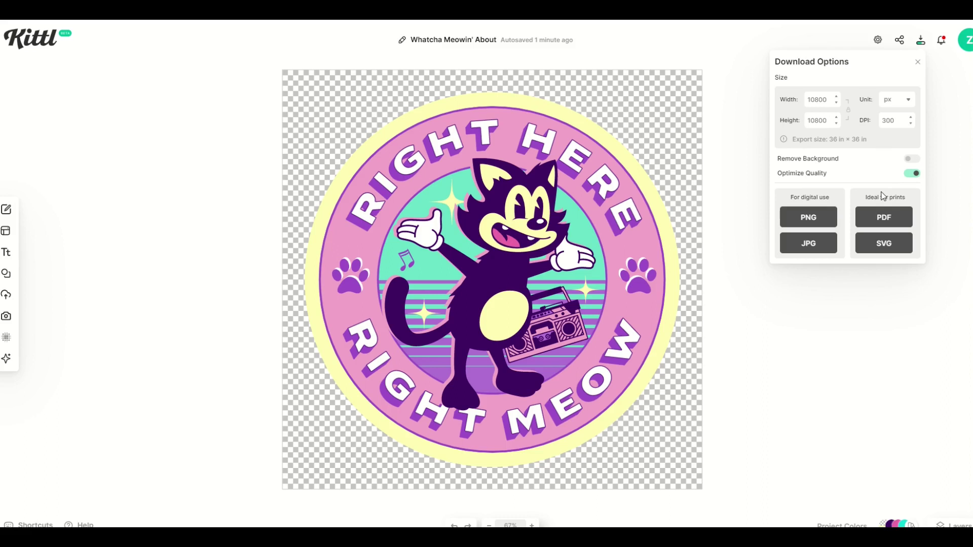
# - Download the PNG and upload the Right Here Right Meow badge as new Redbubble work
pyautogui.click(807, 218)
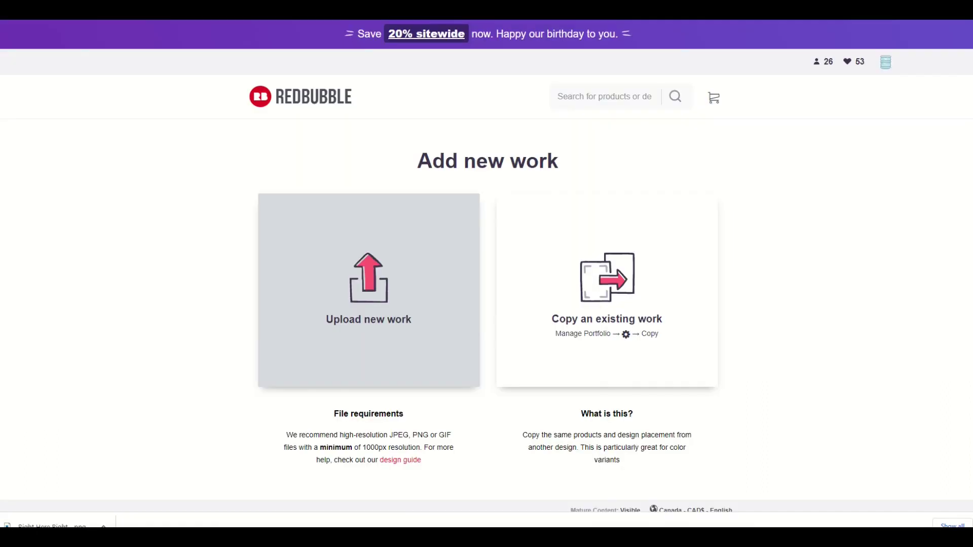
pyautogui.click(369, 289)
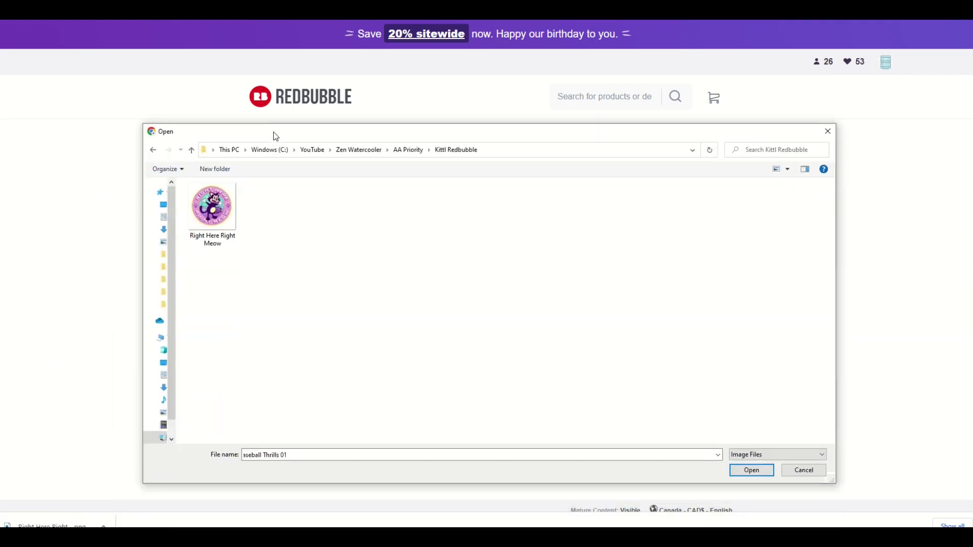
pyautogui.doubleClick(206, 197)
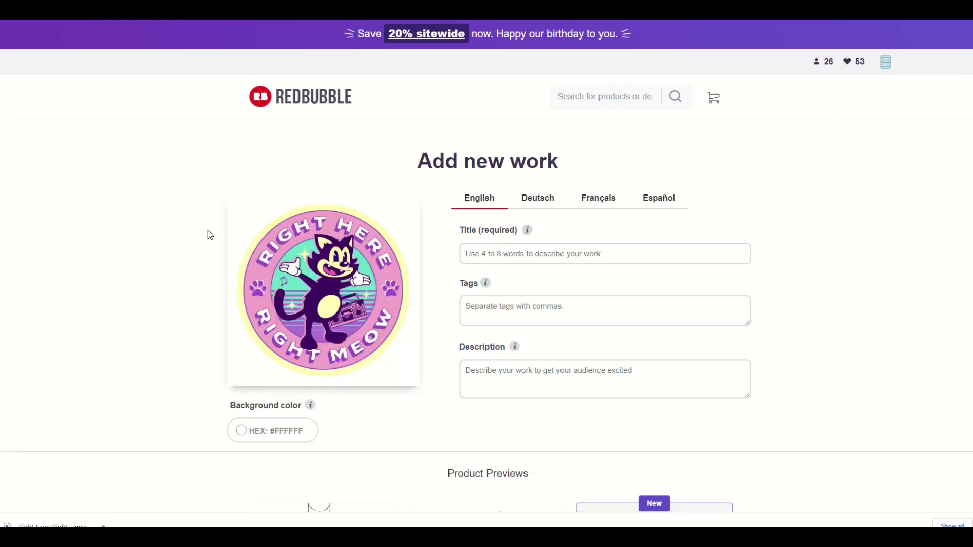
pyautogui.scroll(-4, 206, 223)
pyautogui.scroll(-2, 206, 223)
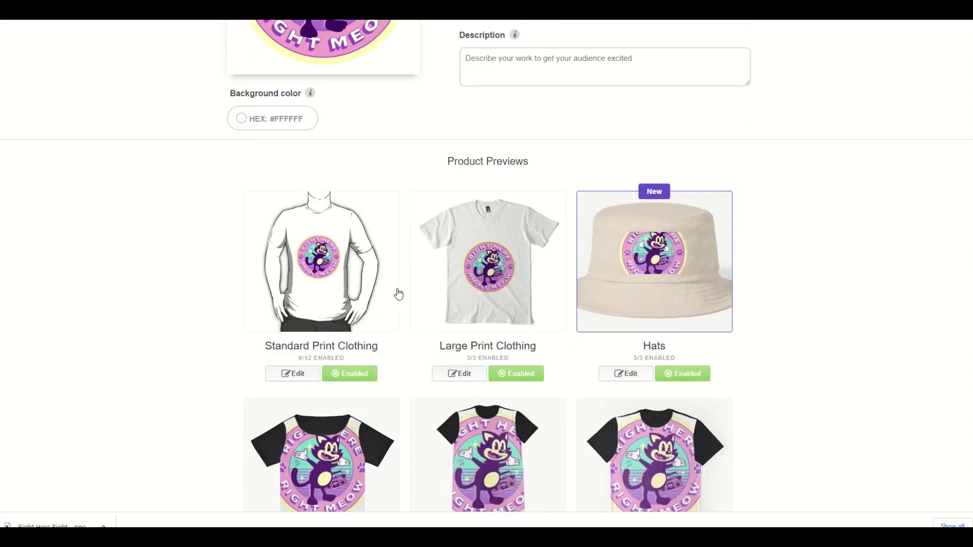
# - Make navy the default shirt colour for Large Print Clothing
pyautogui.click(477, 254)
pyautogui.scroll(-4, 459, 284)
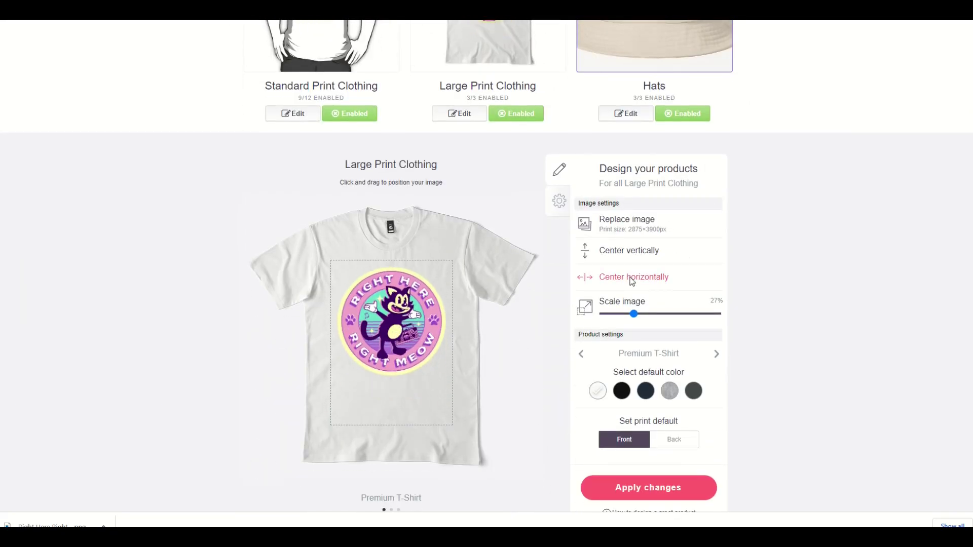
pyautogui.click(644, 392)
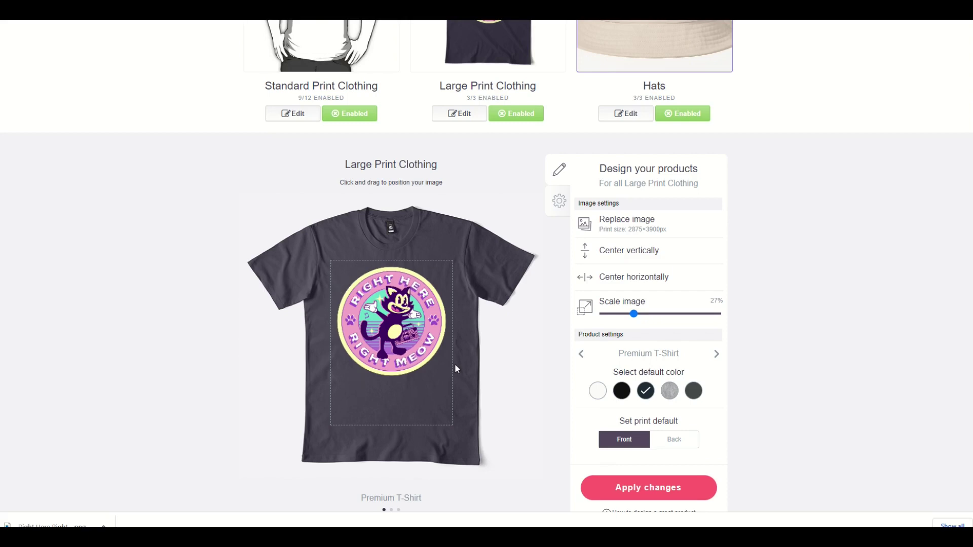
pyautogui.click(621, 390)
pyautogui.click(645, 391)
pyautogui.scroll(-1, 473, 280)
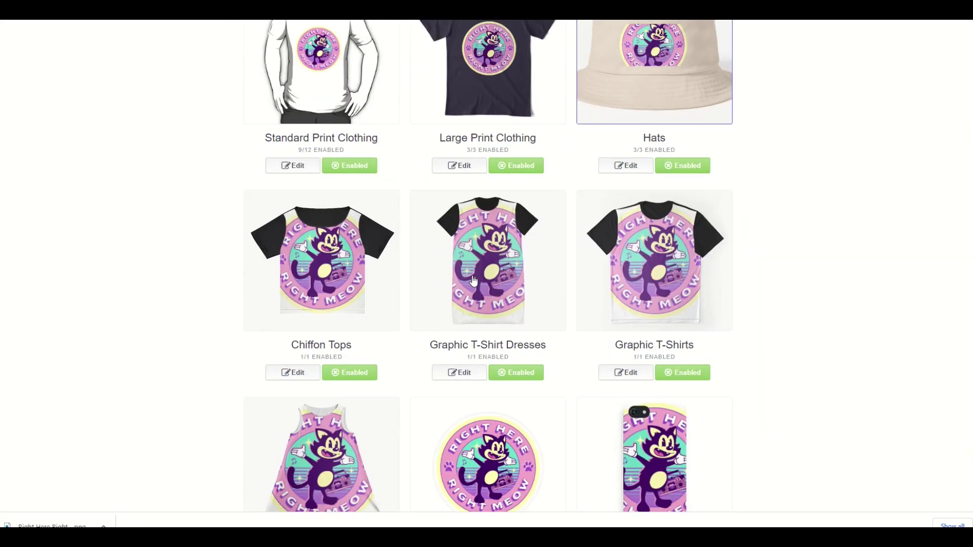
# - Shrink the Graphic T-Shirt Dresses design and tile it in an offset grid pattern
pyautogui.click(473, 281)
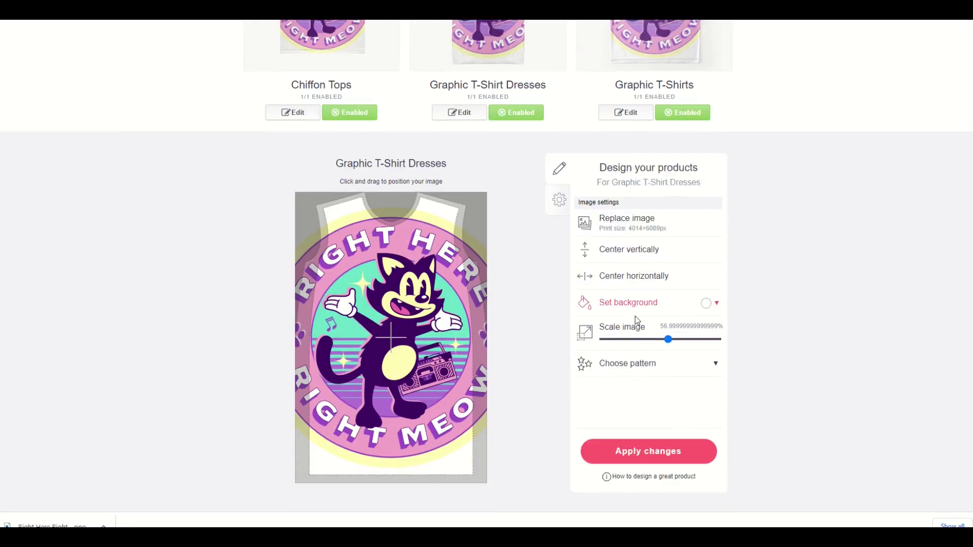
pyautogui.moveTo(669, 341); pyautogui.dragTo(608, 343)
pyautogui.click(630, 365)
pyautogui.click(674, 401)
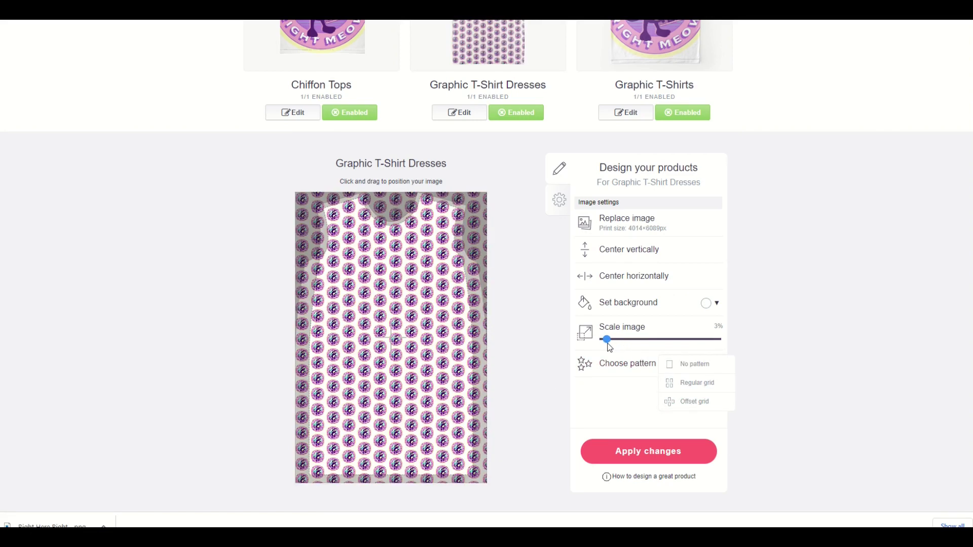
pyautogui.click(620, 451)
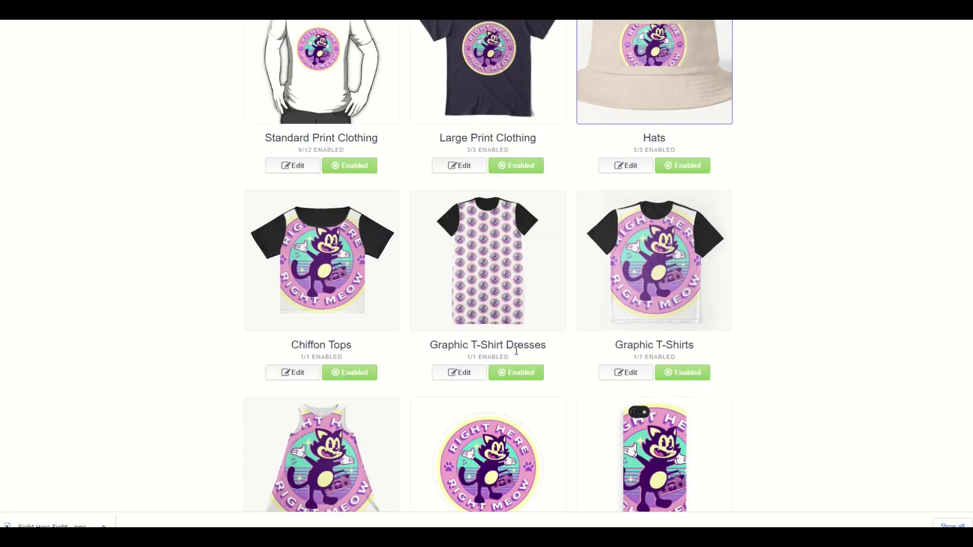
# - Scale the Water Bottles design down to 20% and apply the changes
pyautogui.scroll(-15, 467, 316)
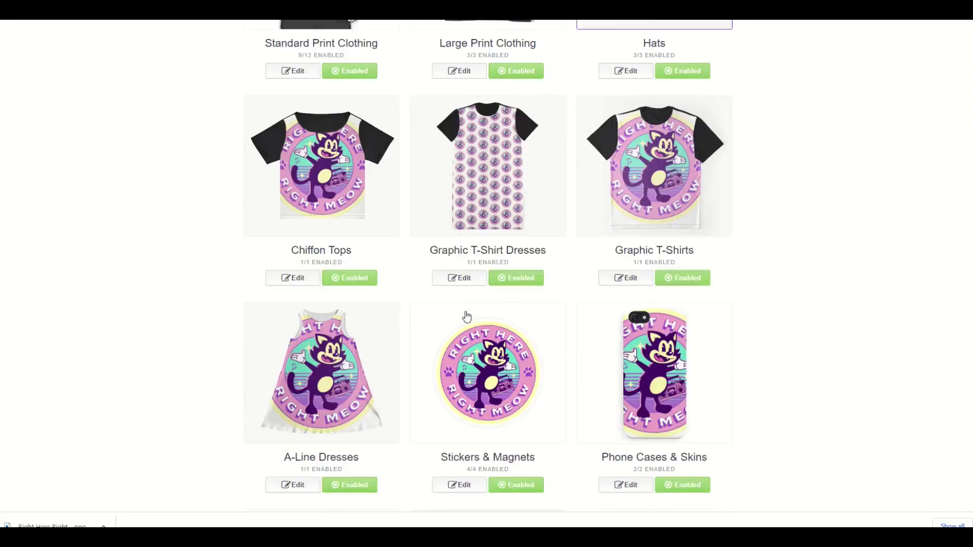
pyautogui.scroll(-10, 546, 244)
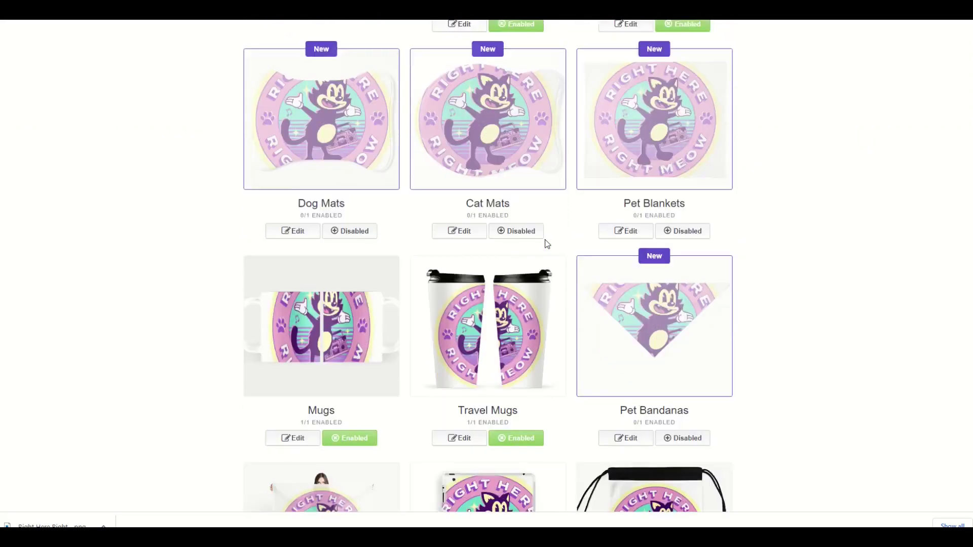
pyautogui.click(490, 277)
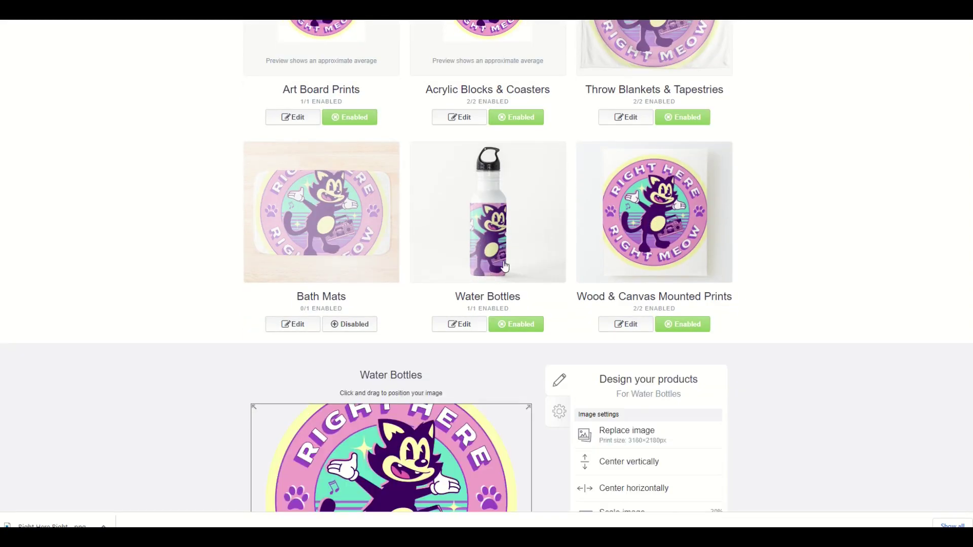
pyautogui.scroll(-3, 497, 269)
pyautogui.moveTo(636, 372); pyautogui.dragTo(627, 372)
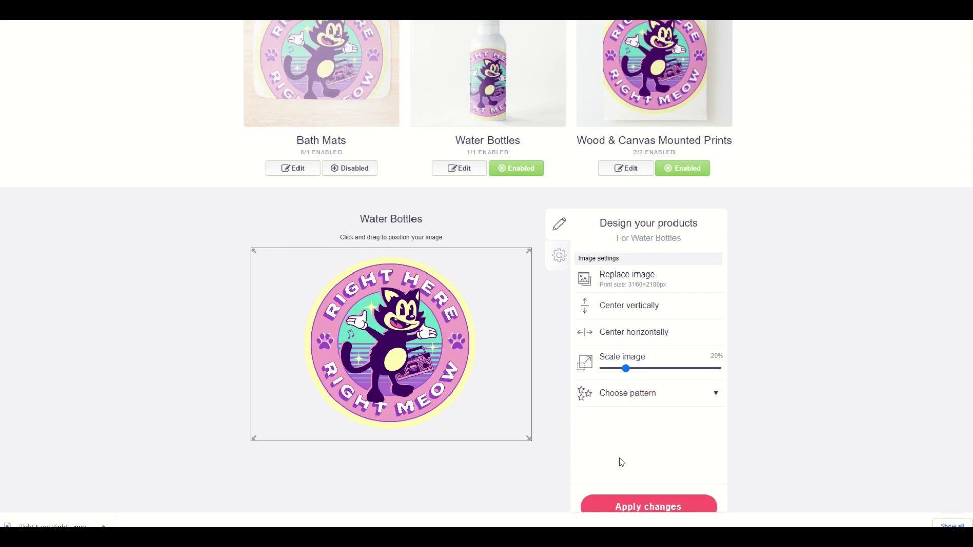
pyautogui.scroll(-1, 622, 463)
pyautogui.click(643, 486)
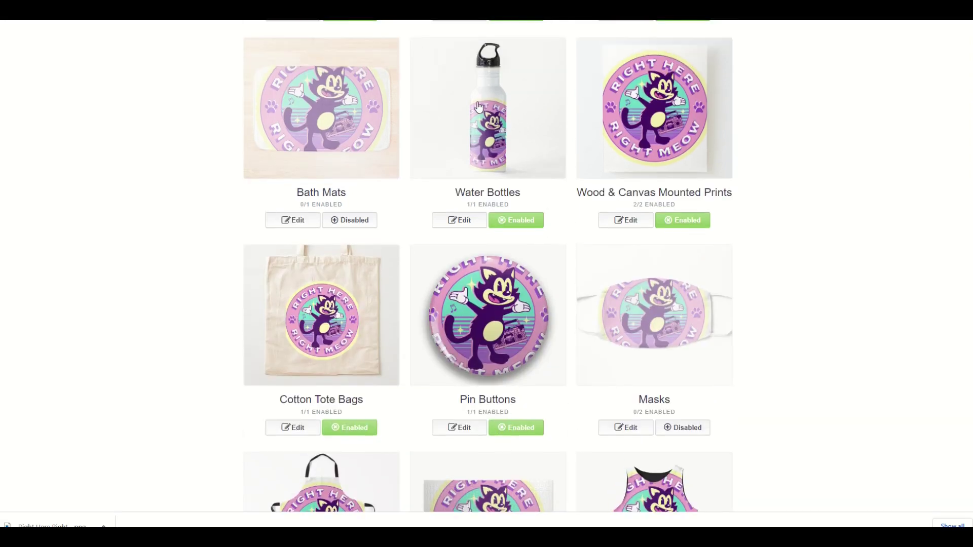
pyautogui.scroll(1, 306, 298)
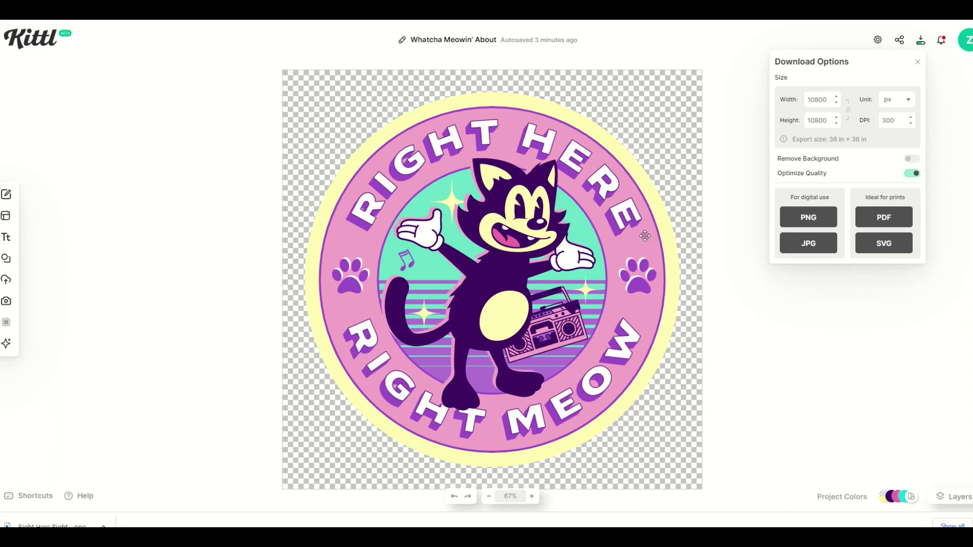
# - Restore the badge's solid teal background at 100% opacity and reopen the download options
pyautogui.click(653, 113)
pyautogui.click(955, 113)
pyautogui.press('Return')
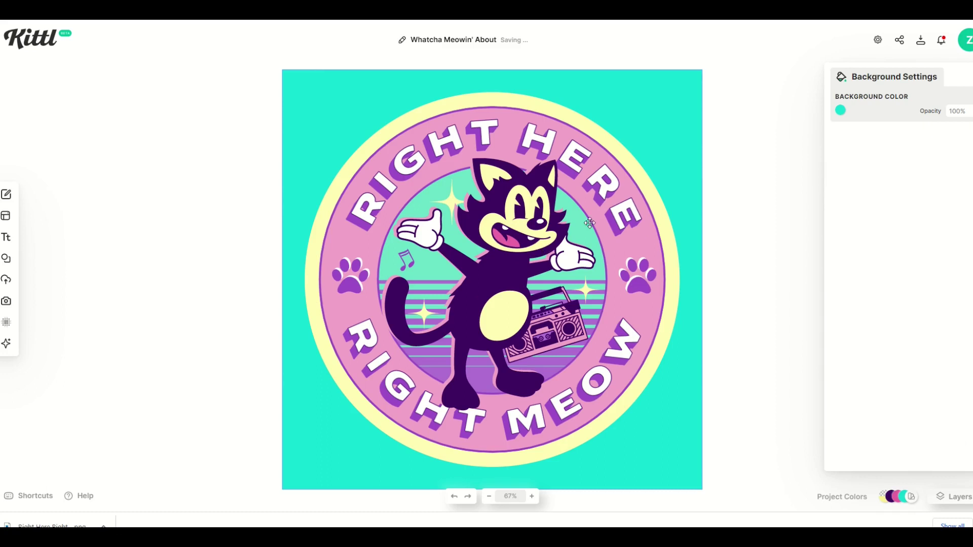
pyautogui.click(921, 40)
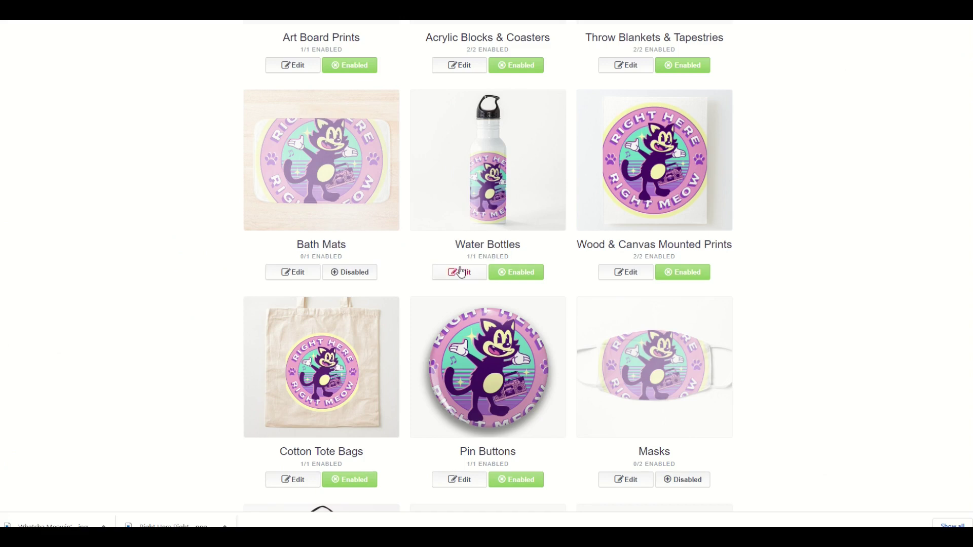
# - Download the JPG, then set the Kittl export to 3160 × 3160 px at 300 DPI
pyautogui.click(461, 273)
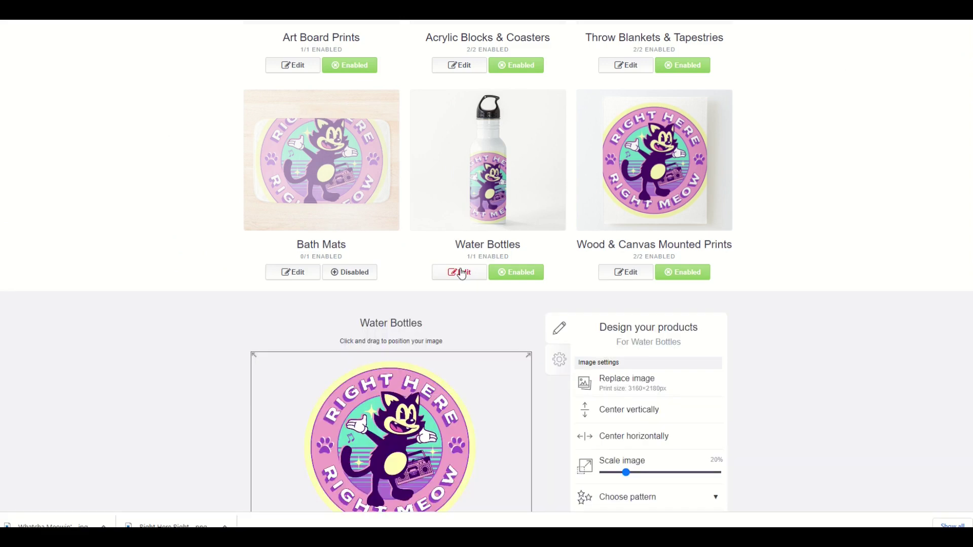
pyautogui.scroll(-1, 455, 223)
pyautogui.scroll(-1, 470, 122)
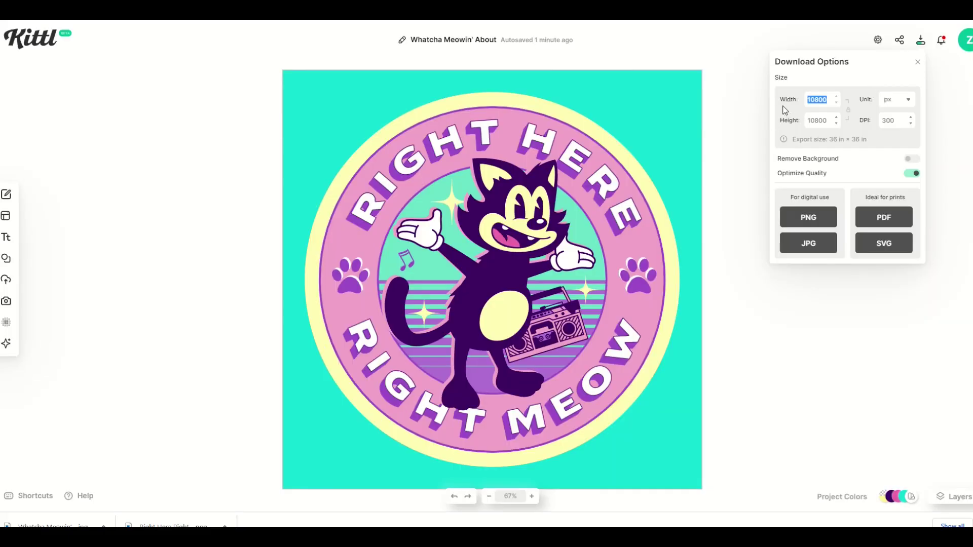
pyautogui.write('3160')
# - Export the teal Whatcha Meowin' About badge from Kittl as a 3160 × 3160 px JPG
pyautogui.click(802, 243)
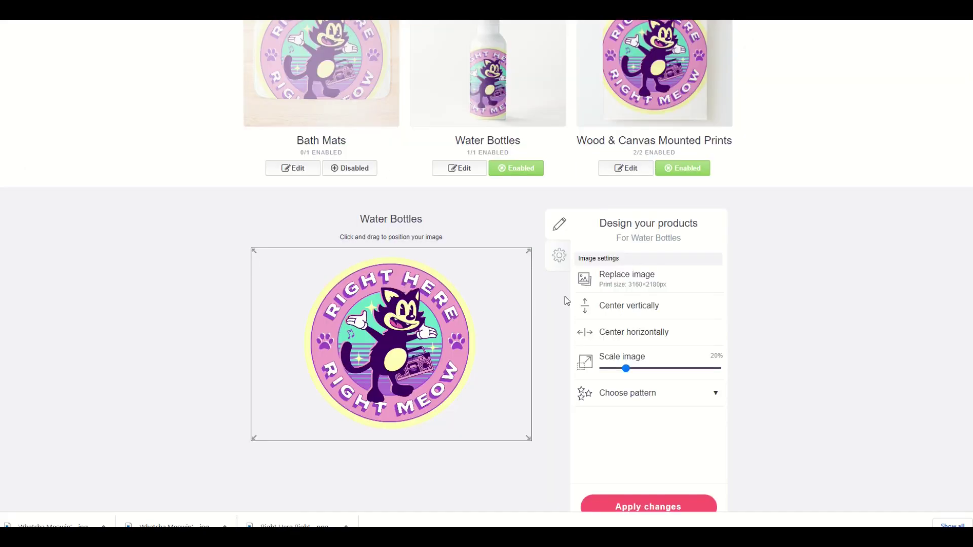
# - Replace the Water Bottles image with the Whatcha Meowin' About BACKGROUND JPG
pyautogui.click(610, 288)
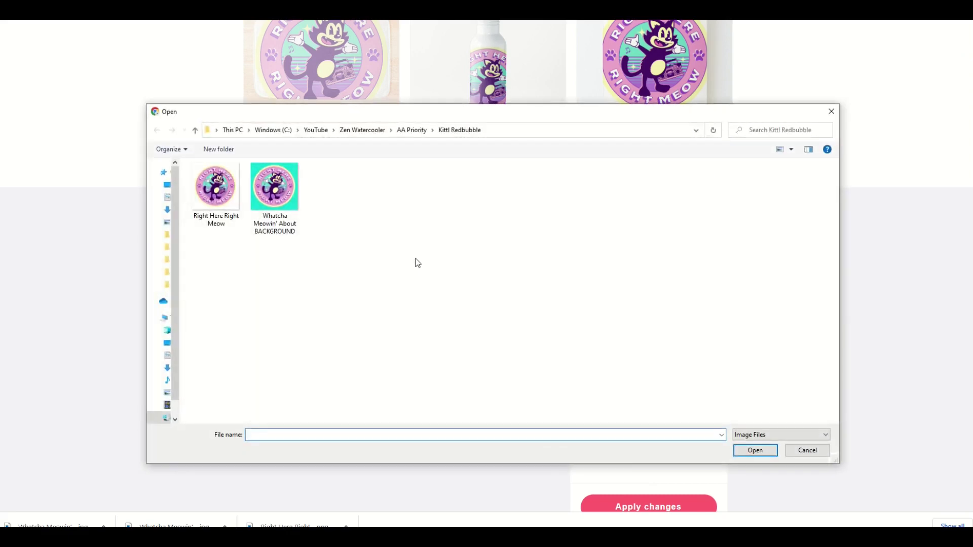
pyautogui.doubleClick(268, 195)
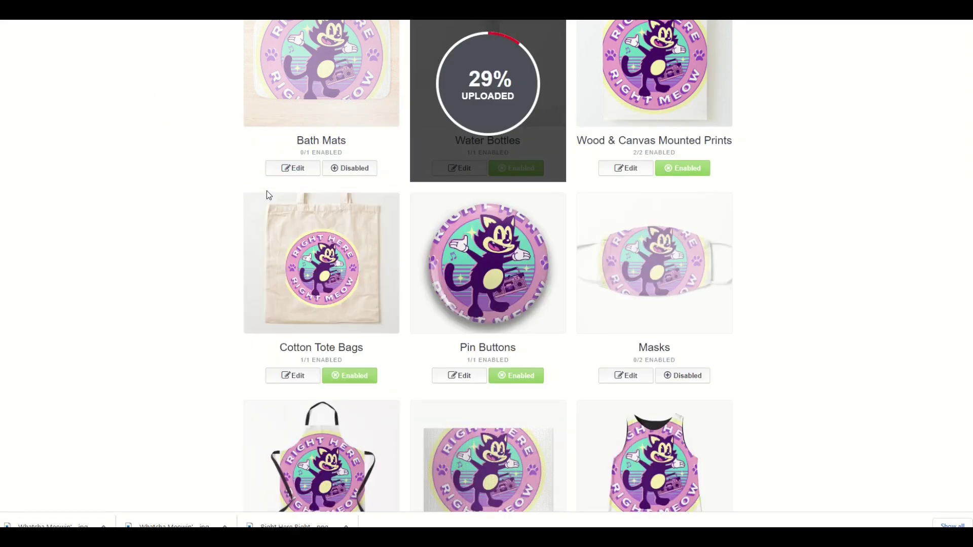
# - Scale the teal badge on the Water Bottles to 64% and centre it vertically and horizontally
pyautogui.scroll(1, 433, 162)
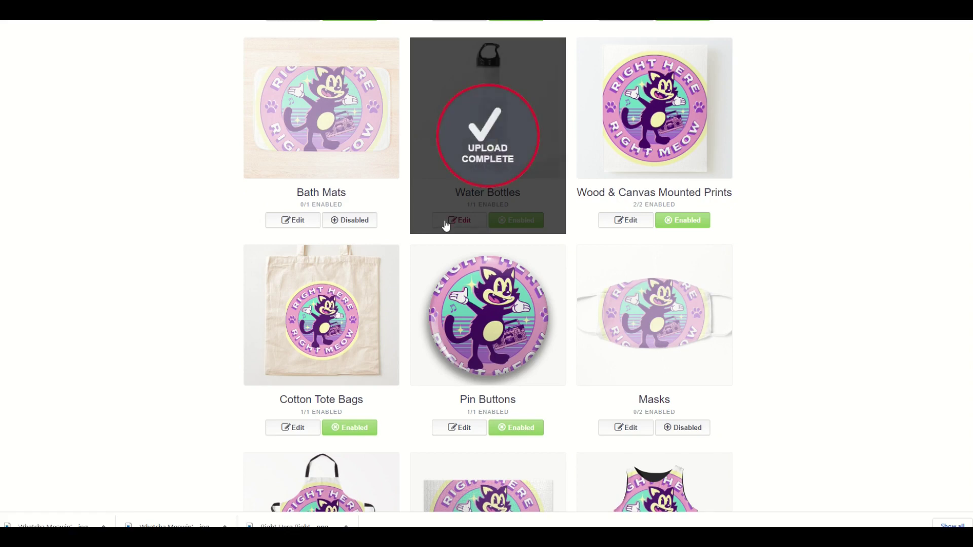
pyautogui.scroll(1, 444, 226)
pyautogui.click(478, 259)
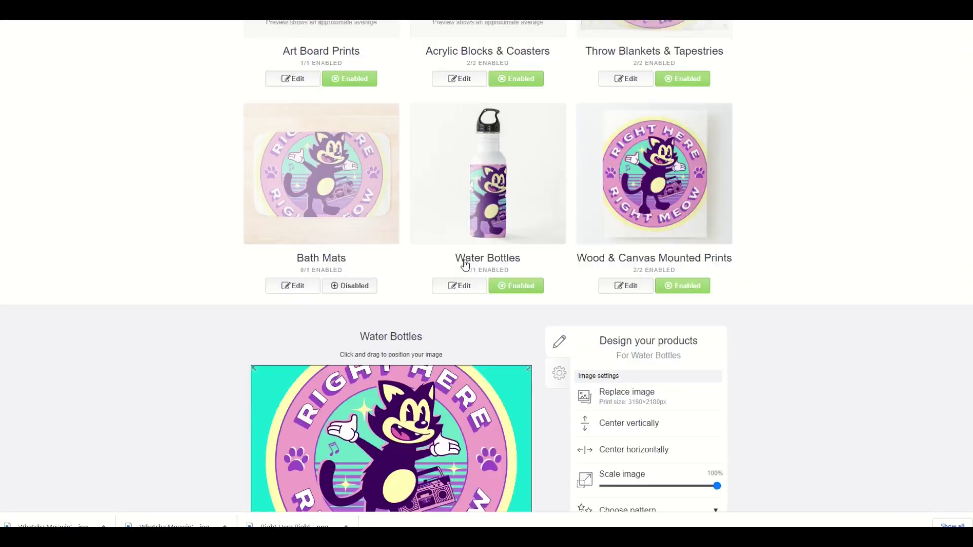
pyautogui.scroll(-1, 465, 264)
pyautogui.moveTo(716, 422); pyautogui.dragTo(670, 423)
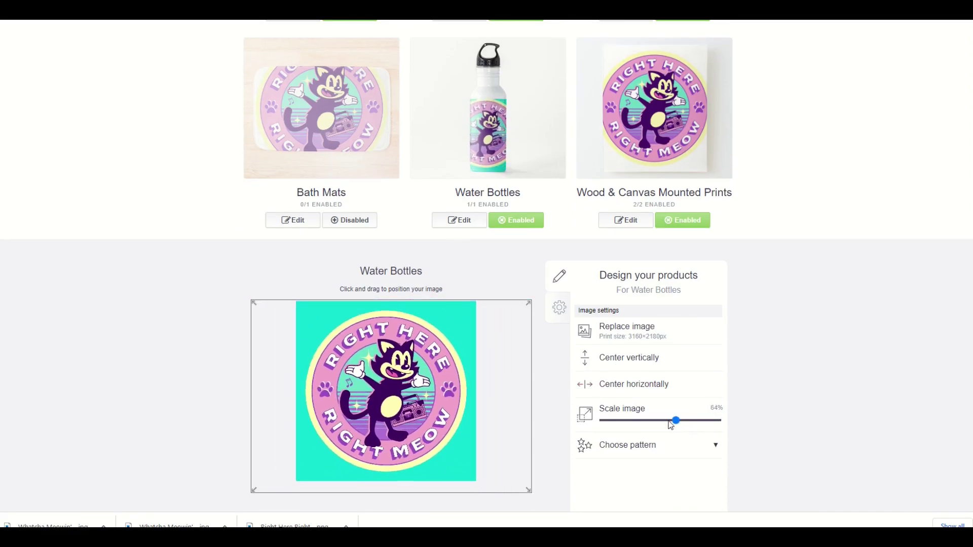
pyautogui.click(630, 361)
pyautogui.click(629, 387)
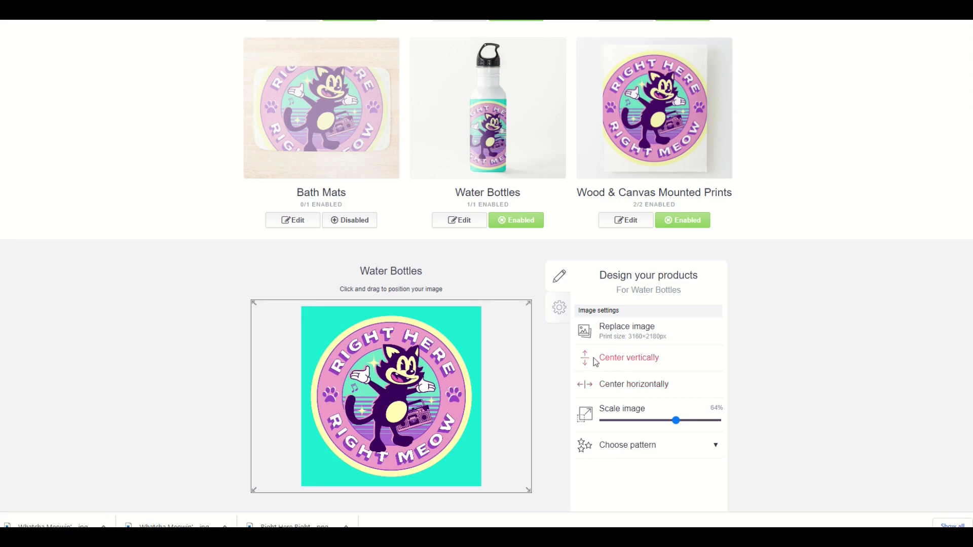
pyautogui.scroll(-2, 643, 454)
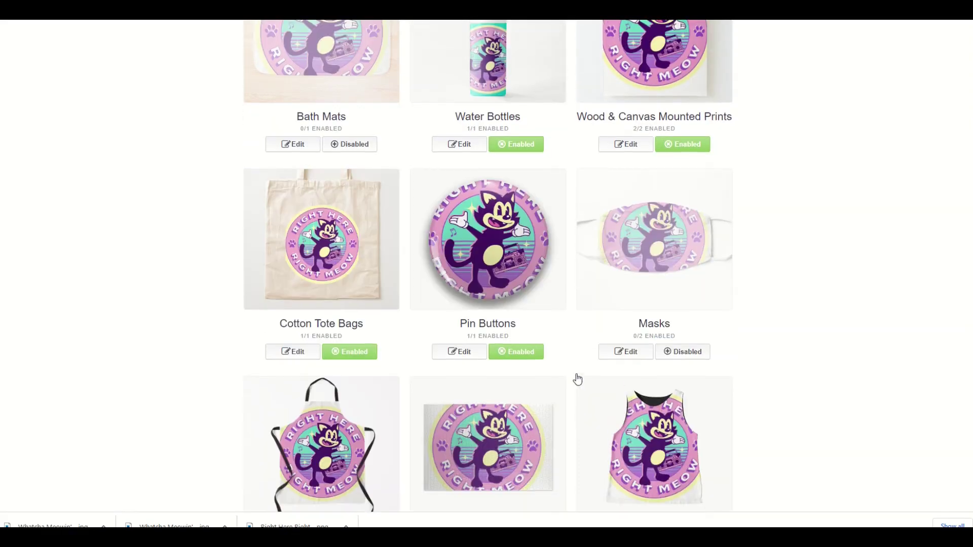
# - Scroll through the product previews and the Add new work page until processing finishes
pyautogui.scroll(4, 575, 381)
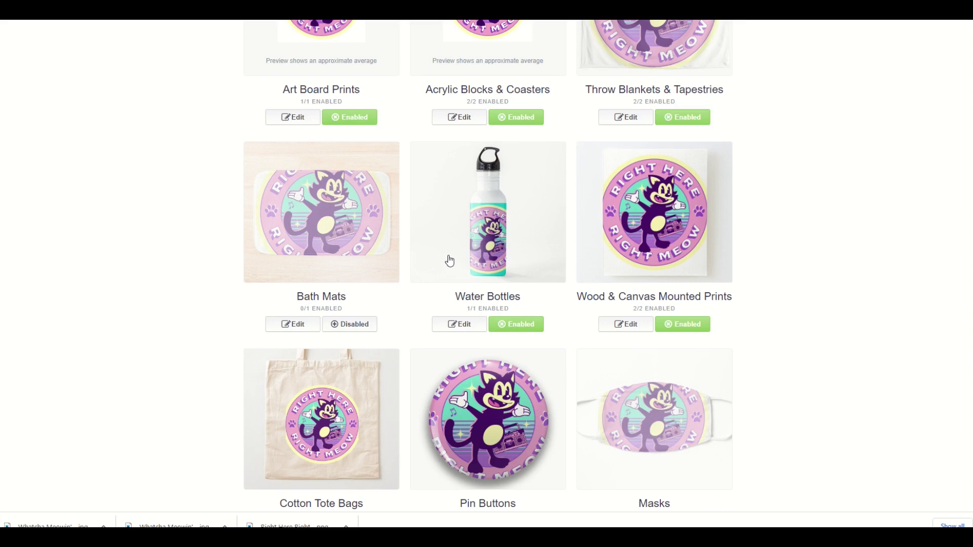
pyautogui.scroll(-2, 283, 408)
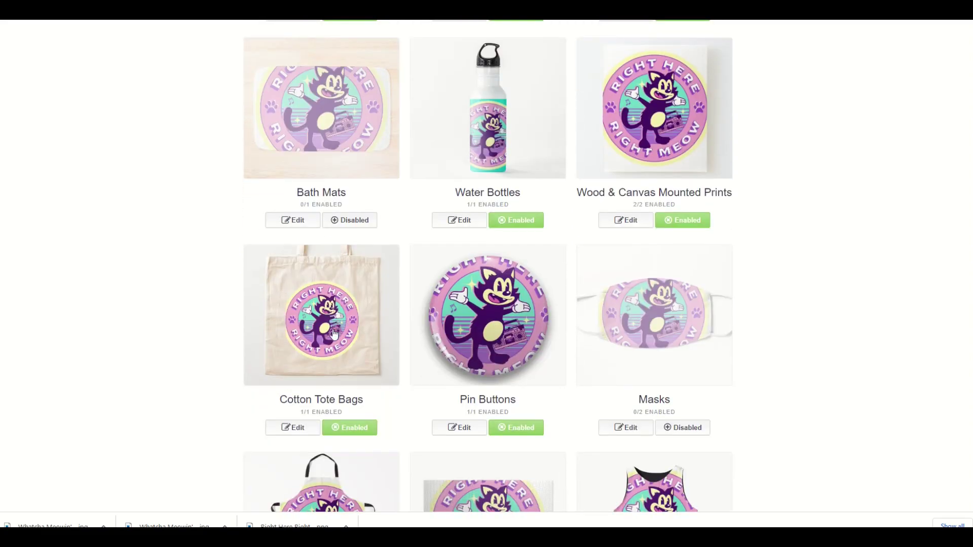
pyautogui.scroll(-3, 333, 333)
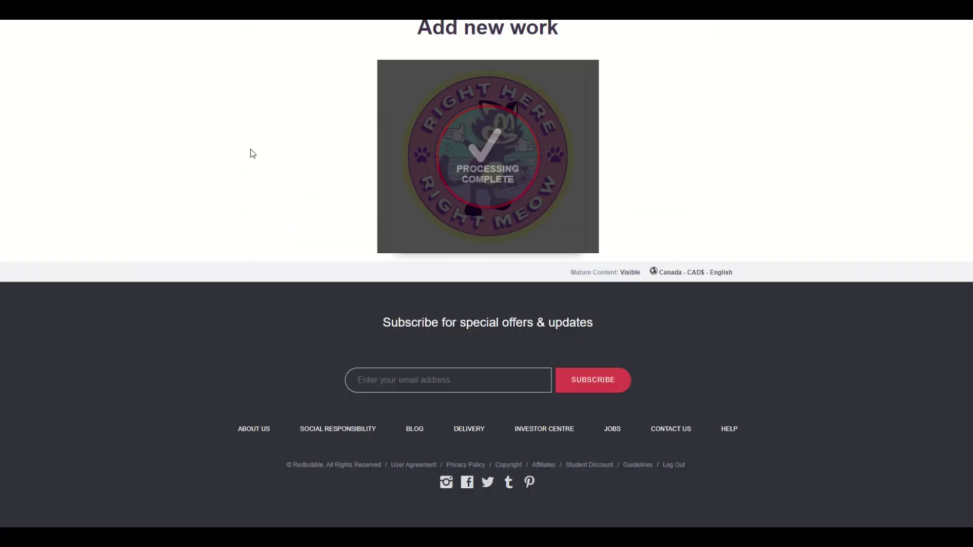
pyautogui.scroll(1, 339, 226)
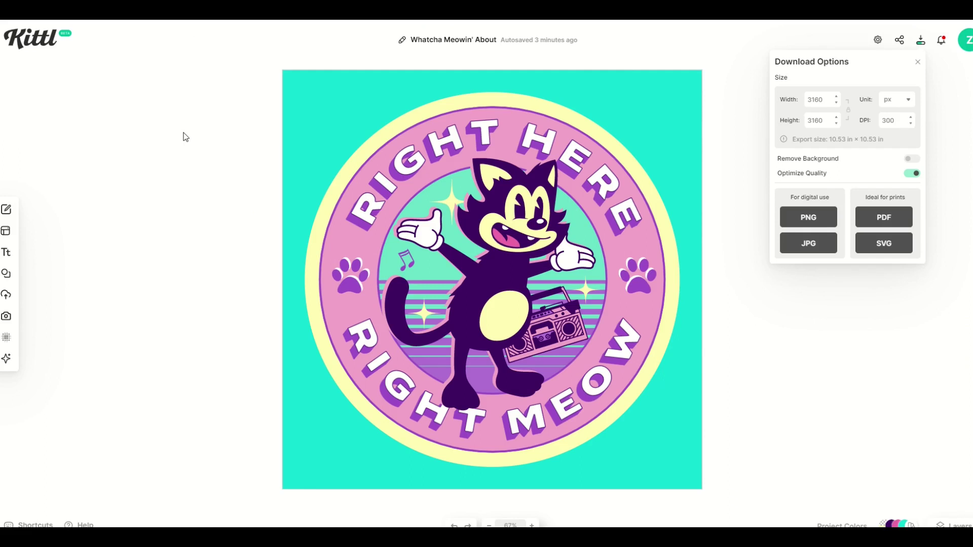
# - Recolour the cat illustration vivid orange and set the badge background to black
pyautogui.click(389, 217)
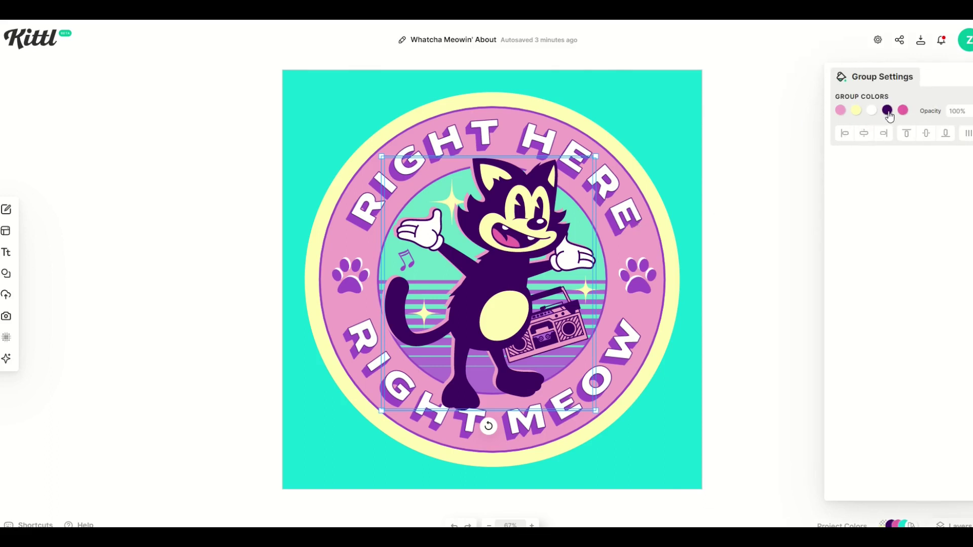
pyautogui.click(887, 110)
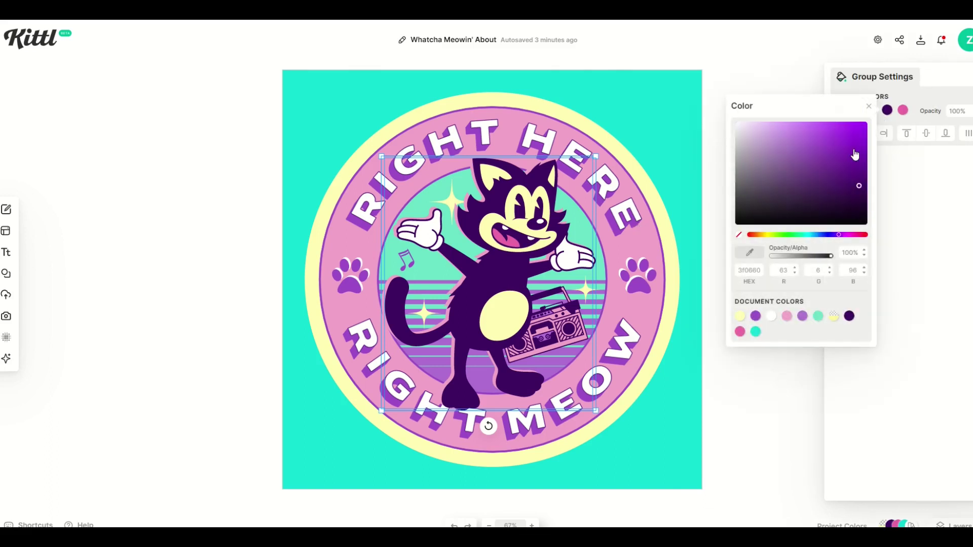
pyautogui.click(760, 235)
pyautogui.moveTo(800, 196); pyautogui.dragTo(915, 122)
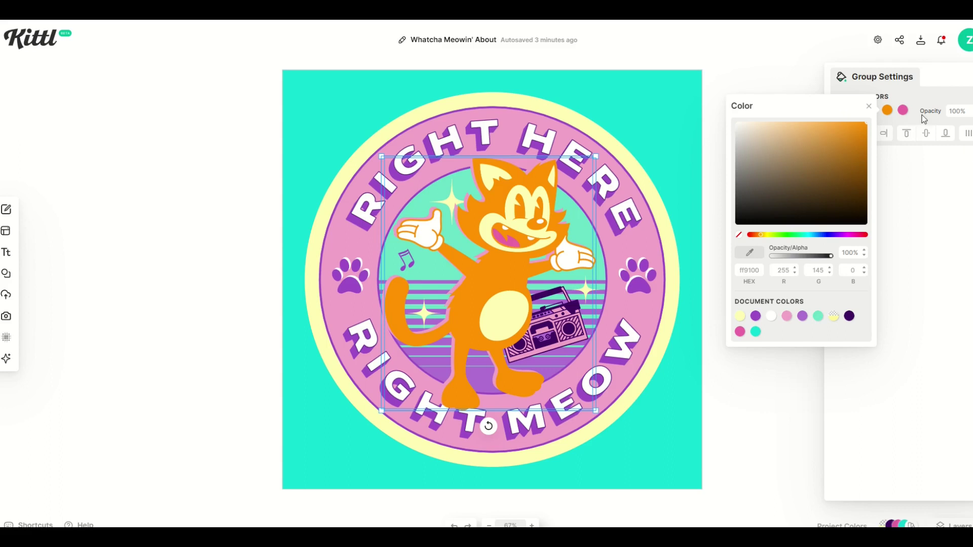
pyautogui.click(453, 130)
pyautogui.click(397, 97)
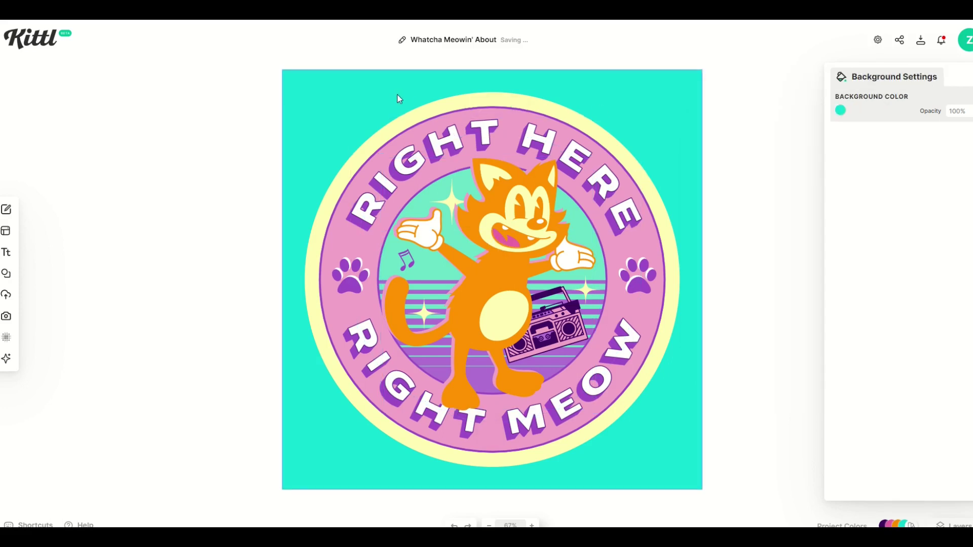
pyautogui.click(840, 111)
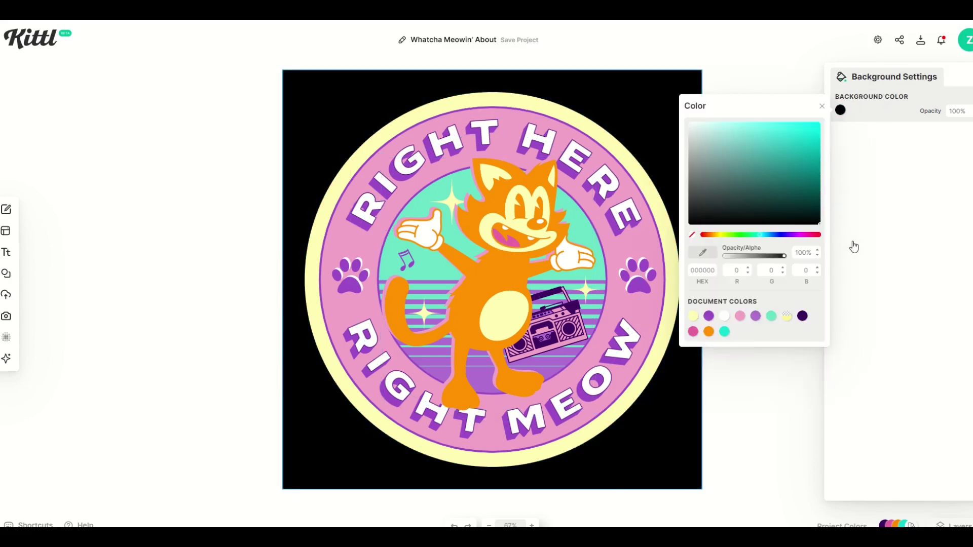
# - Replace the RIGHT MEOW ring text with RESCUE CATS ARE THE BEST
pyautogui.click(624, 347)
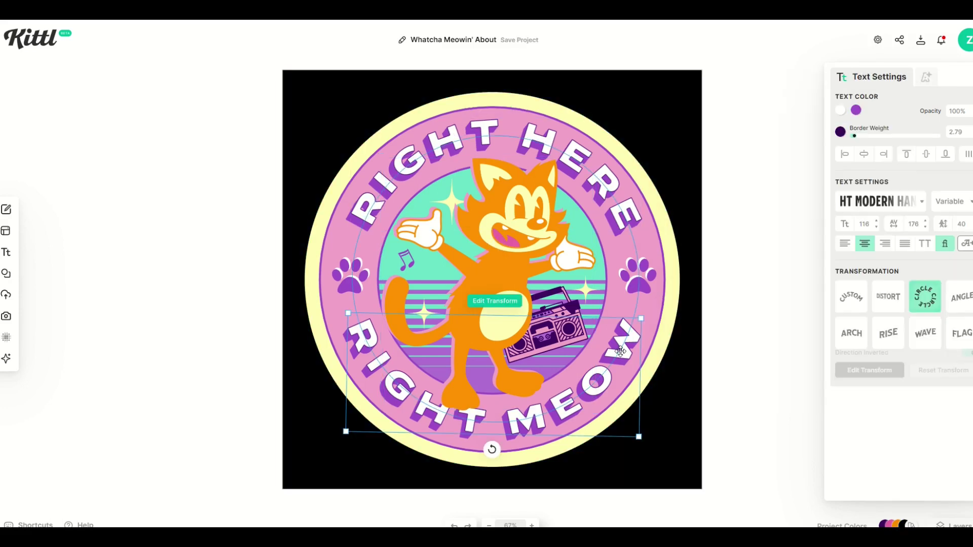
pyautogui.doubleClick(421, 400)
pyautogui.hotkey('ctrl', 'a')
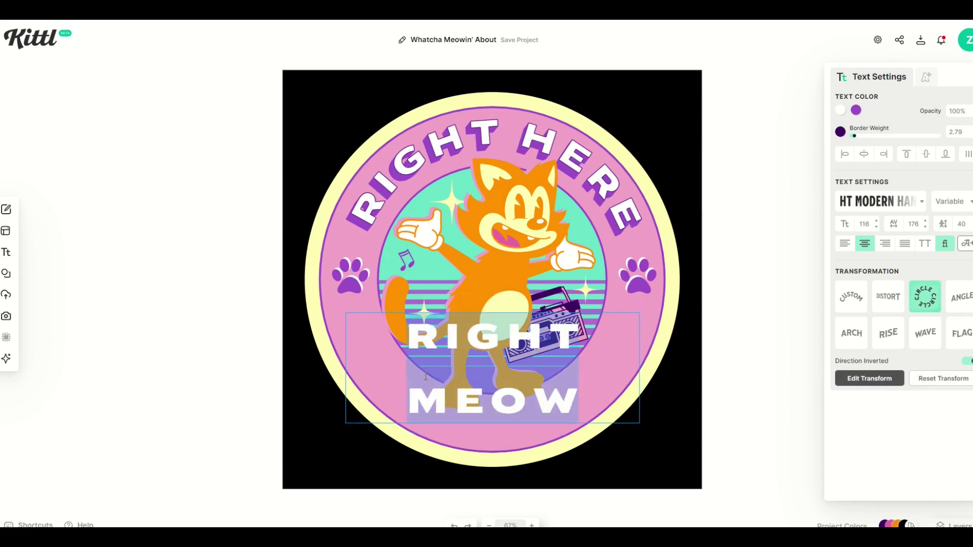
pyautogui.write('RESCUE CATS ARE THE BEST')
pyautogui.click(305, 359)
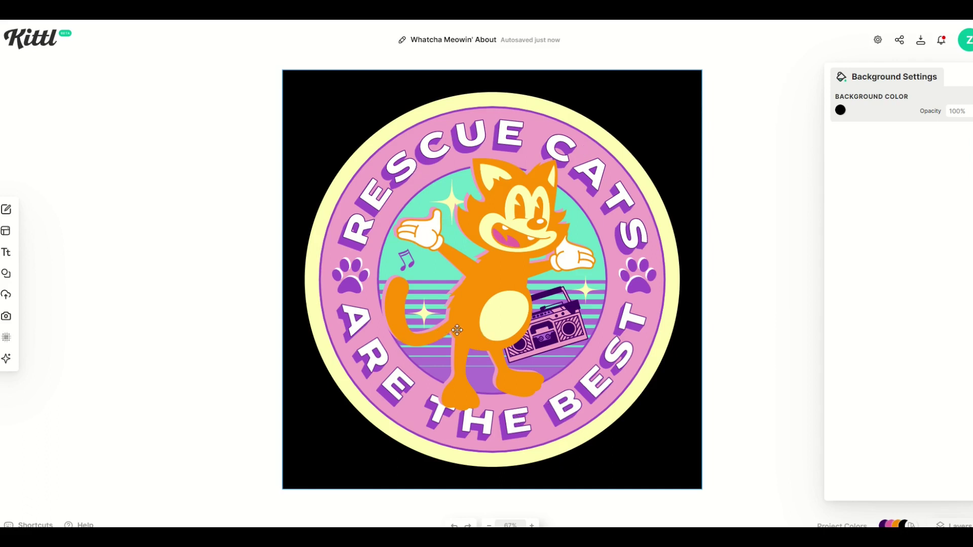
# - Adjust the export width and download the black-background Rescue Cats badge as a JPG
pyautogui.click(920, 44)
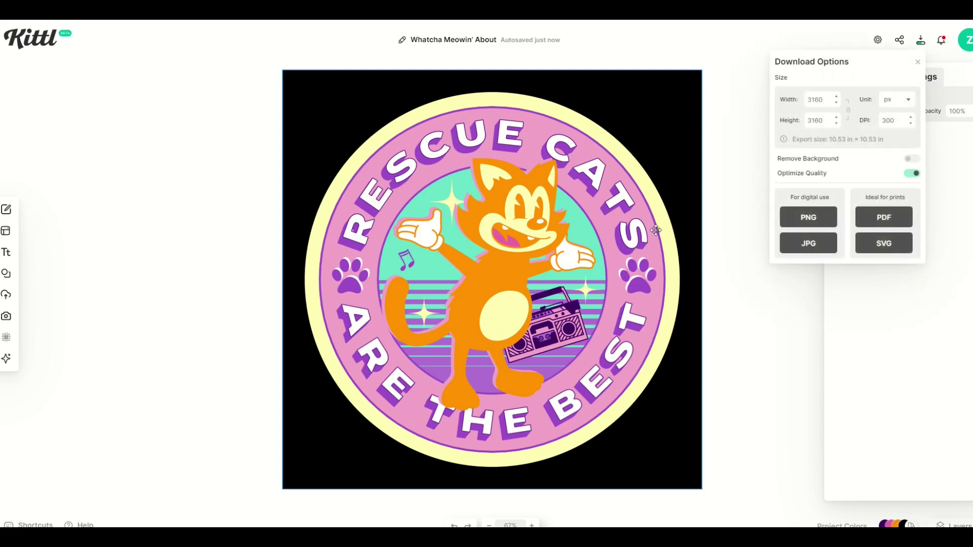
pyautogui.doubleClick(825, 98)
pyautogui.write('1')
pyautogui.click(750, 197)
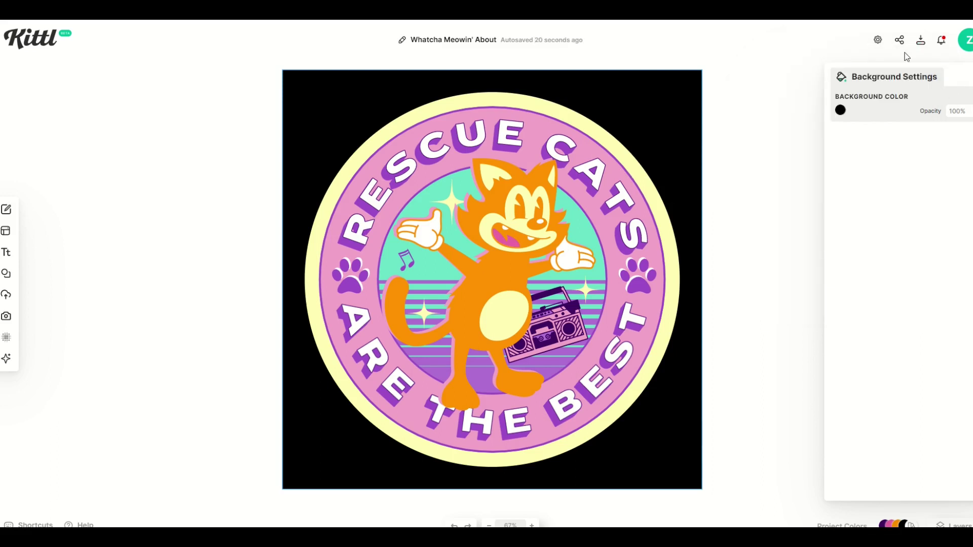
pyautogui.click(921, 45)
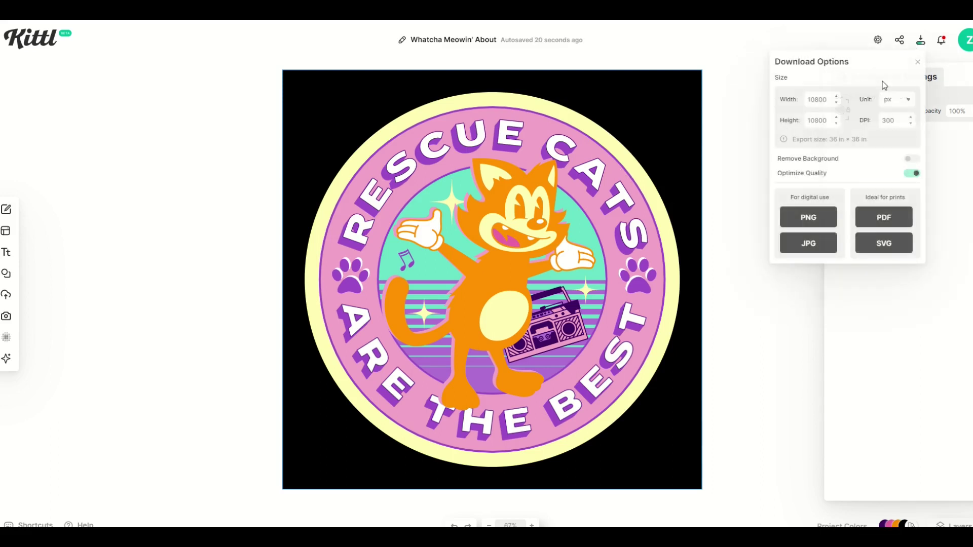
pyautogui.click(809, 249)
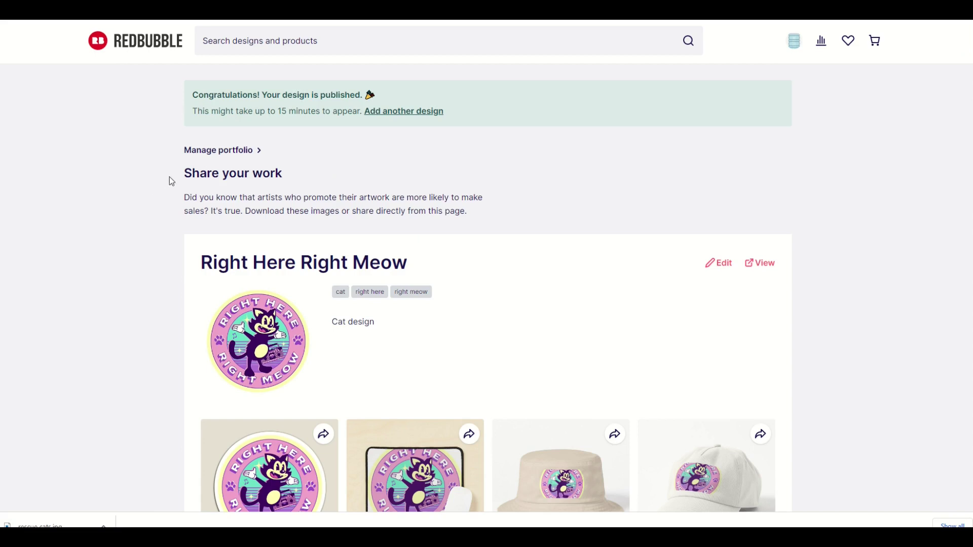
# - Choose Copy an existing work and bring up the Right Here Right Meow work's options
pyautogui.click(388, 113)
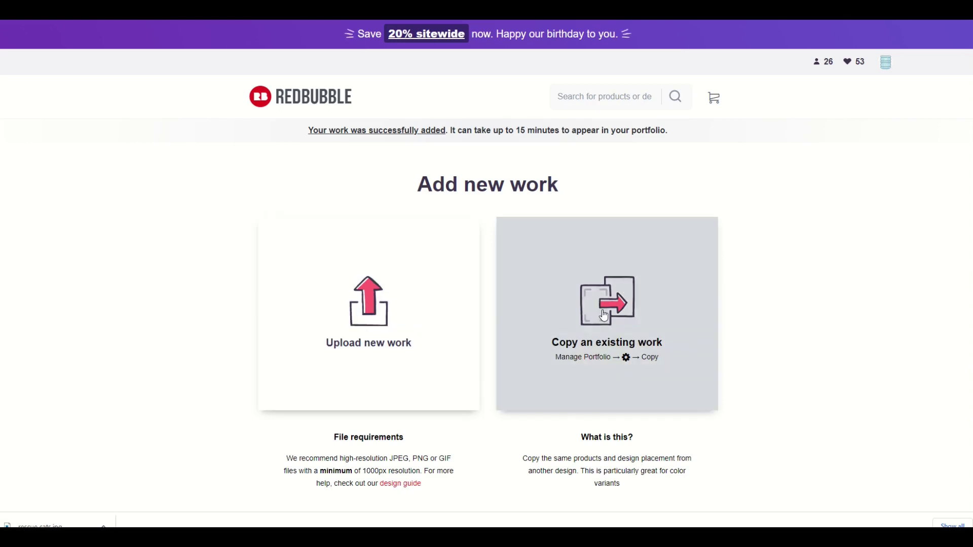
pyautogui.click(603, 312)
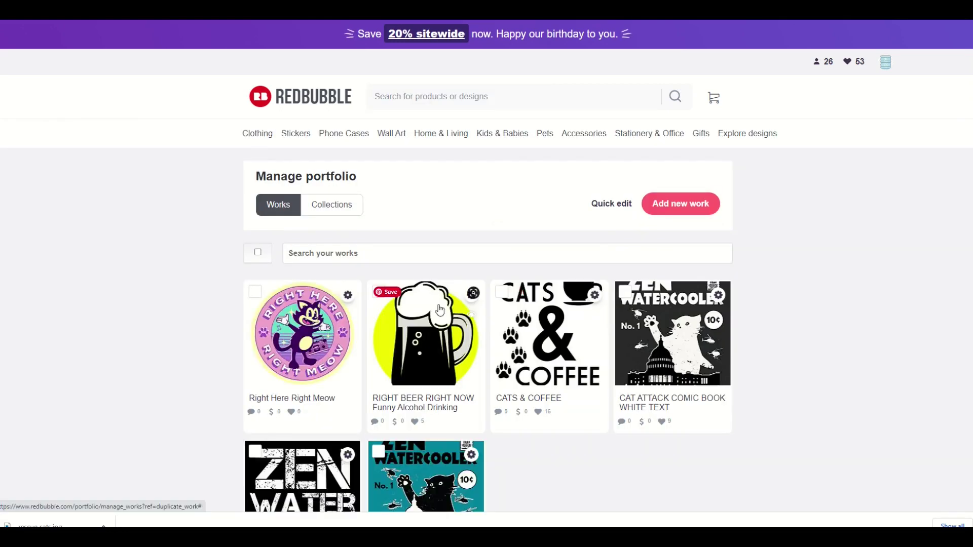
pyautogui.click(350, 296)
# - Copy Right Here Right Meow's settings and replace all images with the black rescue cats badge
pyautogui.click(296, 374)
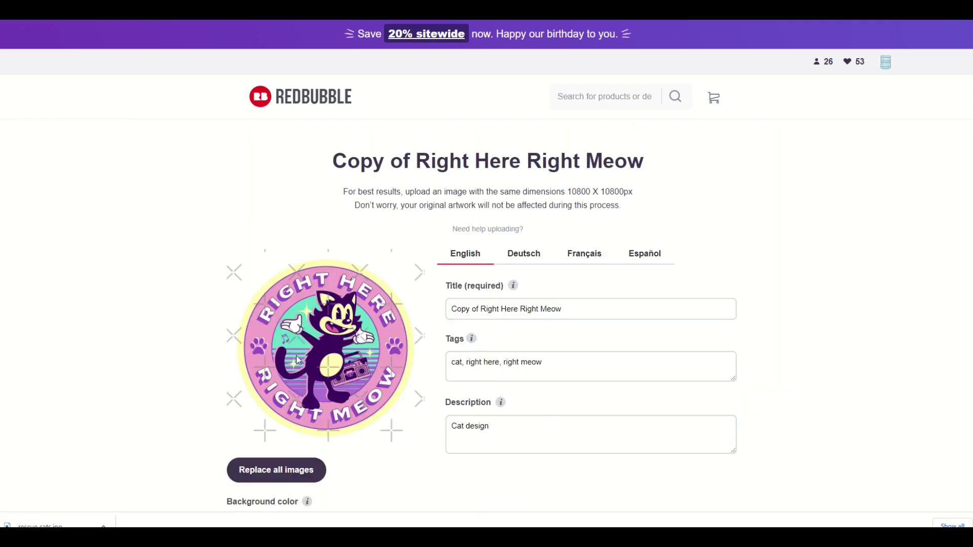
pyautogui.scroll(-3, 251, 430)
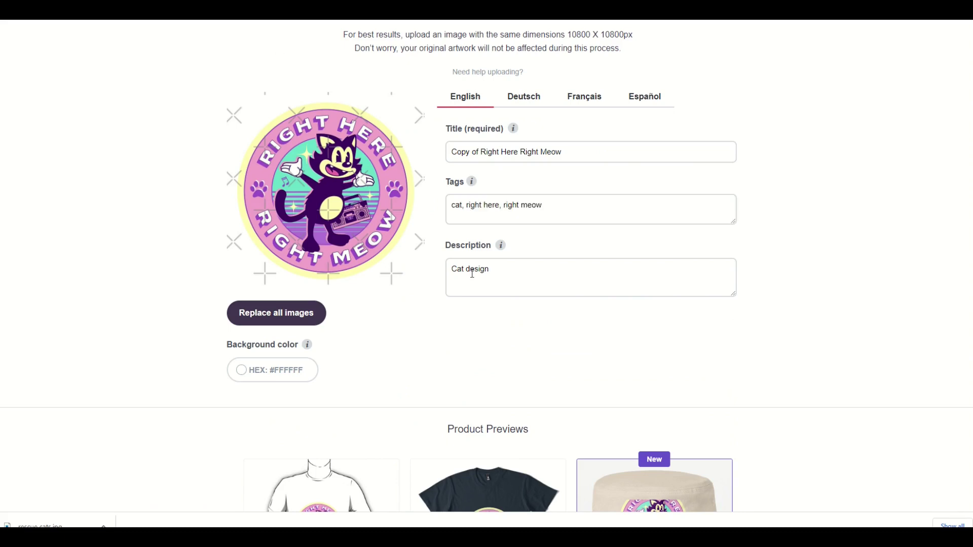
pyautogui.scroll(-3, 406, 313)
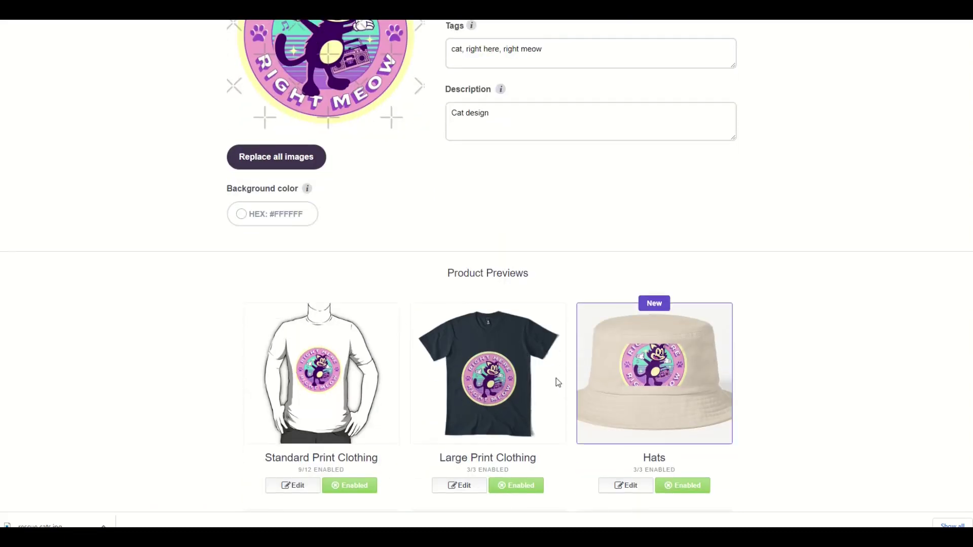
pyautogui.scroll(4, 517, 380)
pyautogui.click(260, 372)
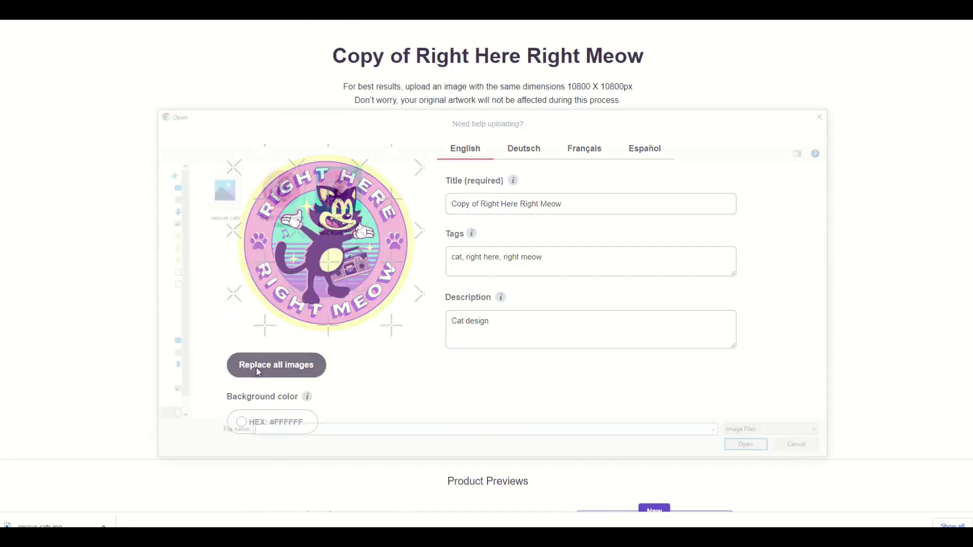
pyautogui.doubleClick(212, 197)
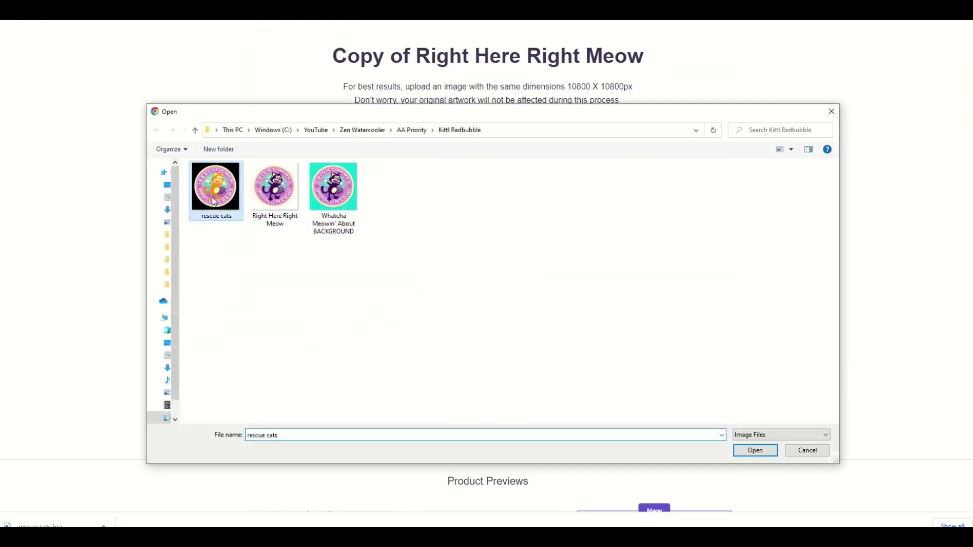
pyautogui.scroll(-4, 155, 266)
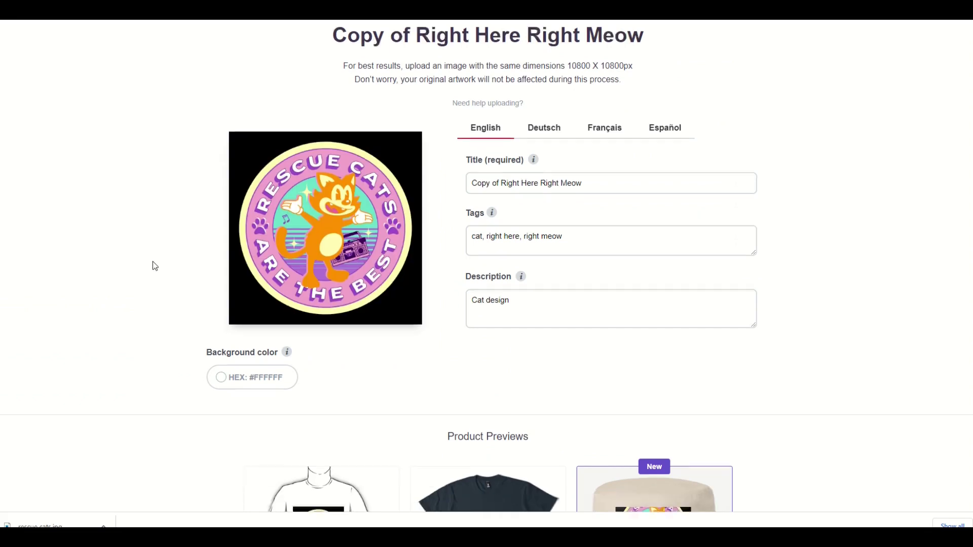
pyautogui.scroll(-1, 182, 266)
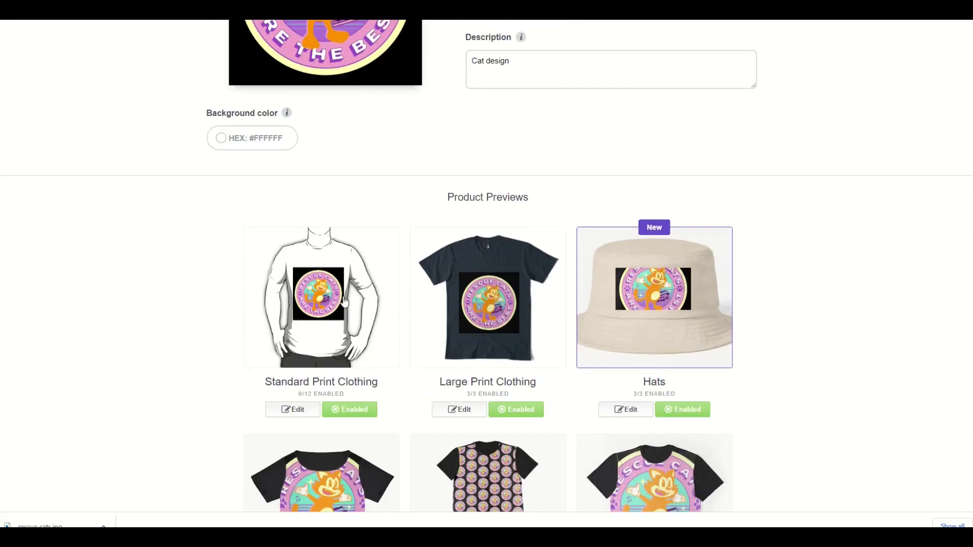
pyautogui.scroll(-1, 639, 302)
pyautogui.scroll(-2, 530, 430)
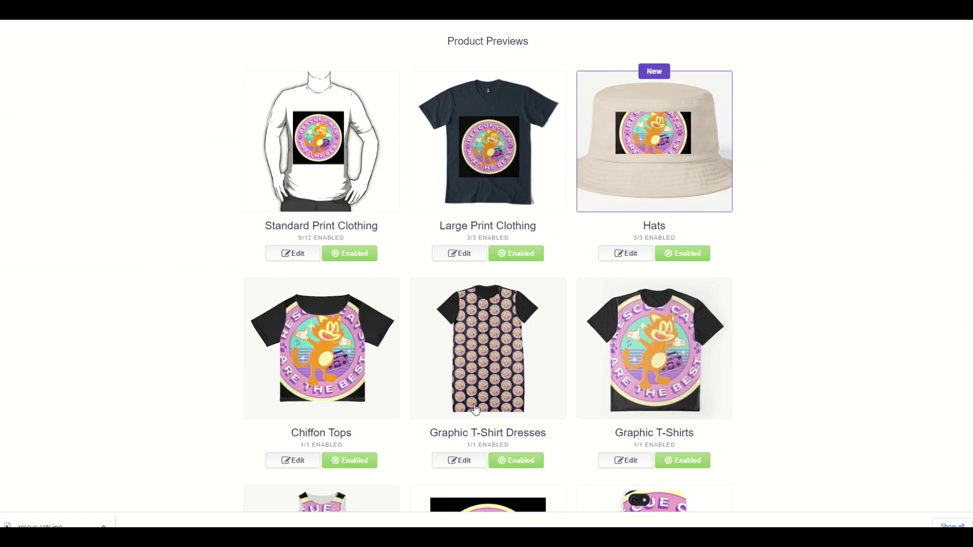
pyautogui.scroll(2, 476, 411)
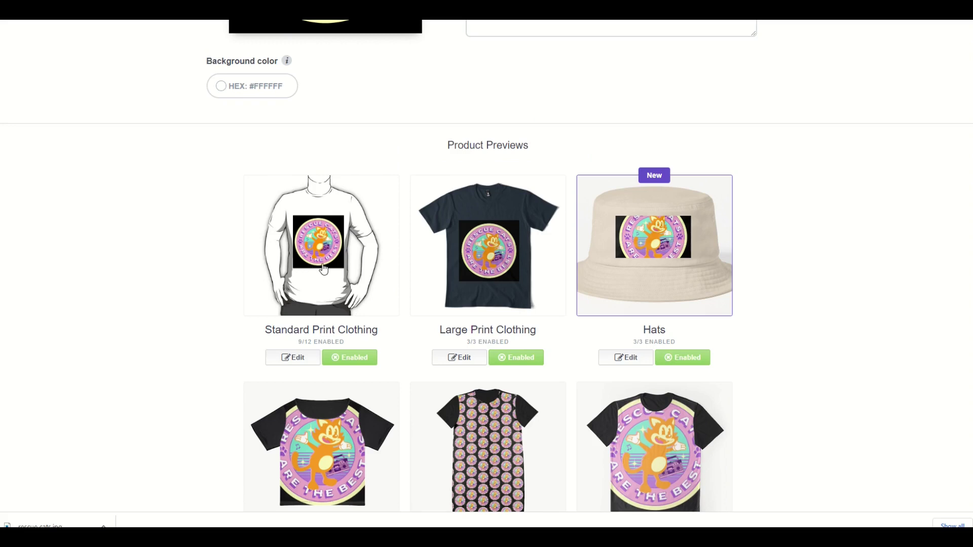
pyautogui.scroll(-3, 649, 258)
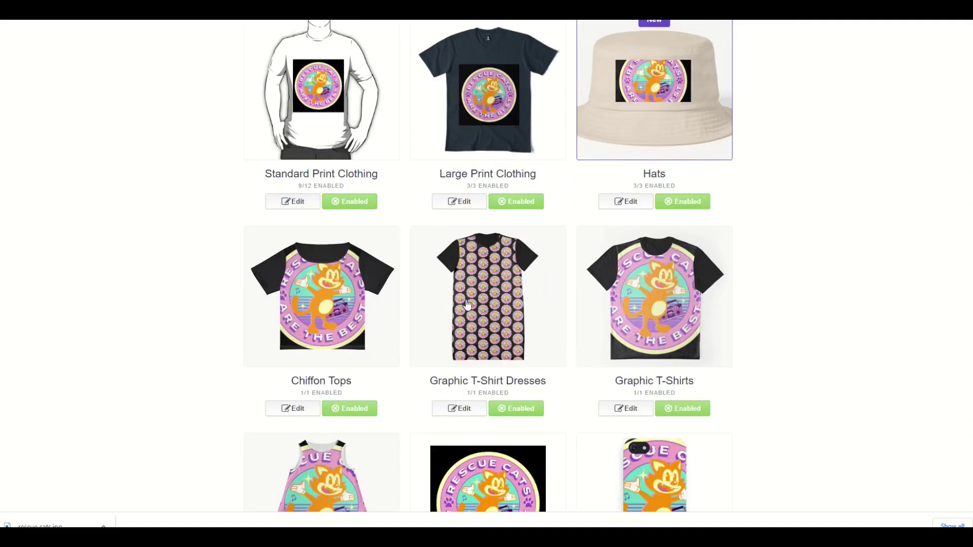
pyautogui.scroll(-5, 468, 305)
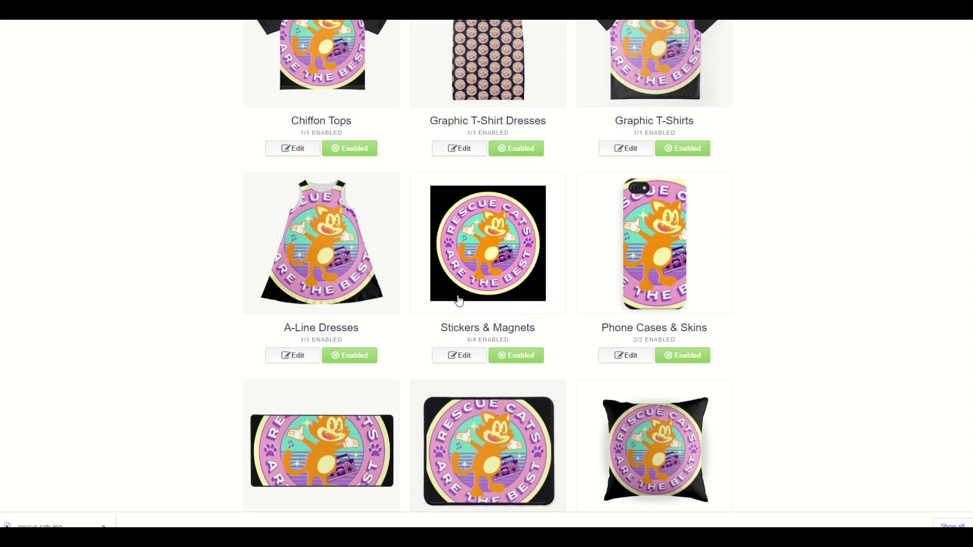
pyautogui.scroll(-1, 414, 243)
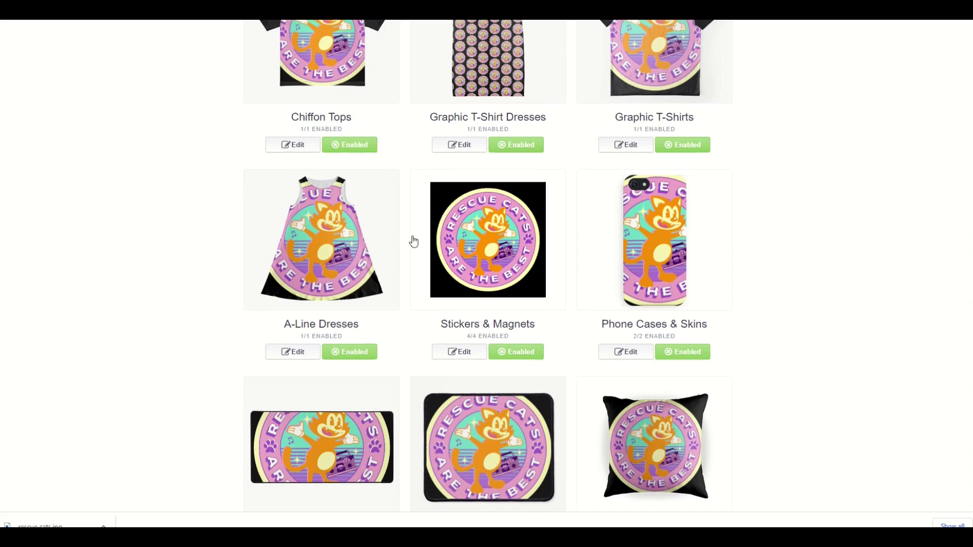
pyautogui.scroll(-6, 414, 243)
pyautogui.scroll(-3, 585, 344)
pyautogui.scroll(7, 601, 343)
pyautogui.scroll(13, 601, 344)
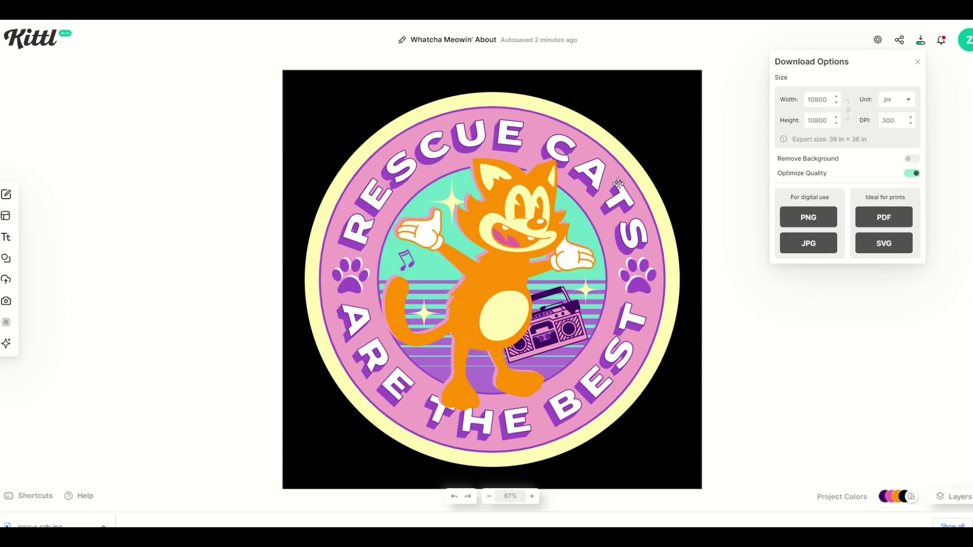
# - Set the Rescue Cats badge's canvas background opacity to 0% for a transparent backdrop
pyautogui.click(674, 124)
pyautogui.click(650, 84)
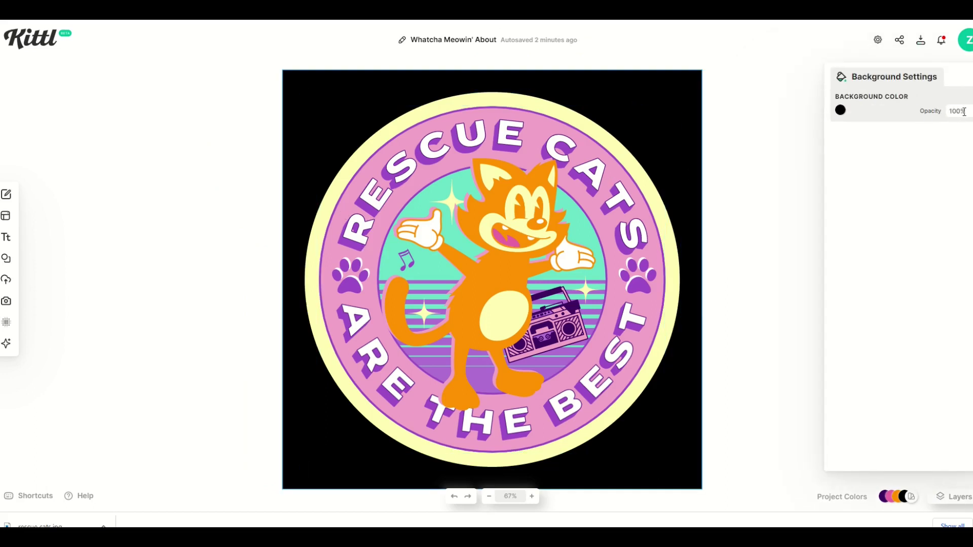
pyautogui.write('0')
pyautogui.press('Return')
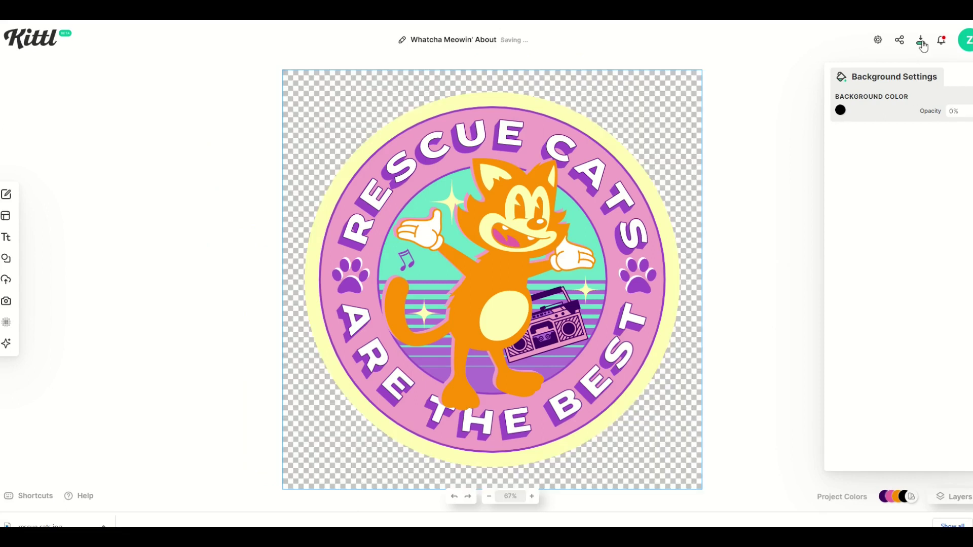
pyautogui.click(921, 40)
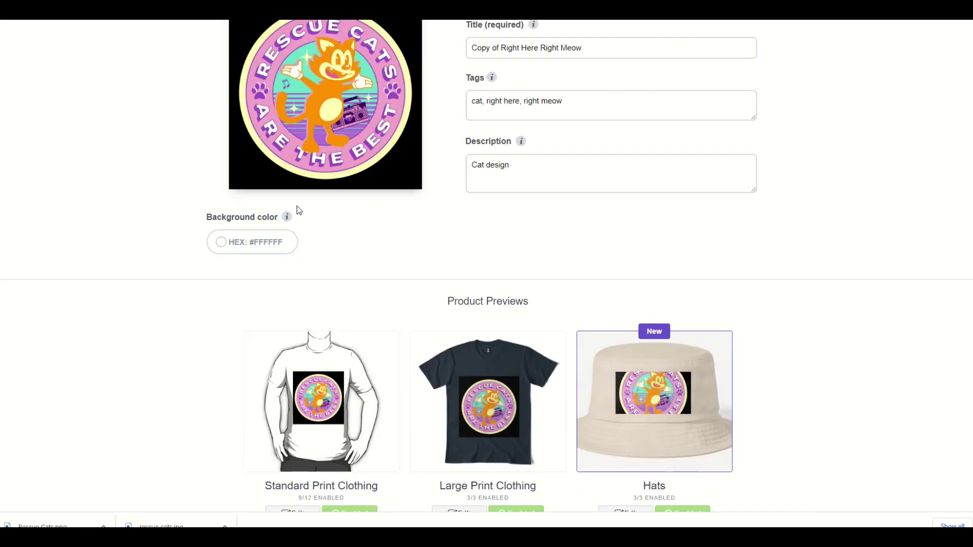
# - Replace the black-square artwork with the transparent-background Rescue Cats PNG
pyautogui.scroll(5, 291, 215)
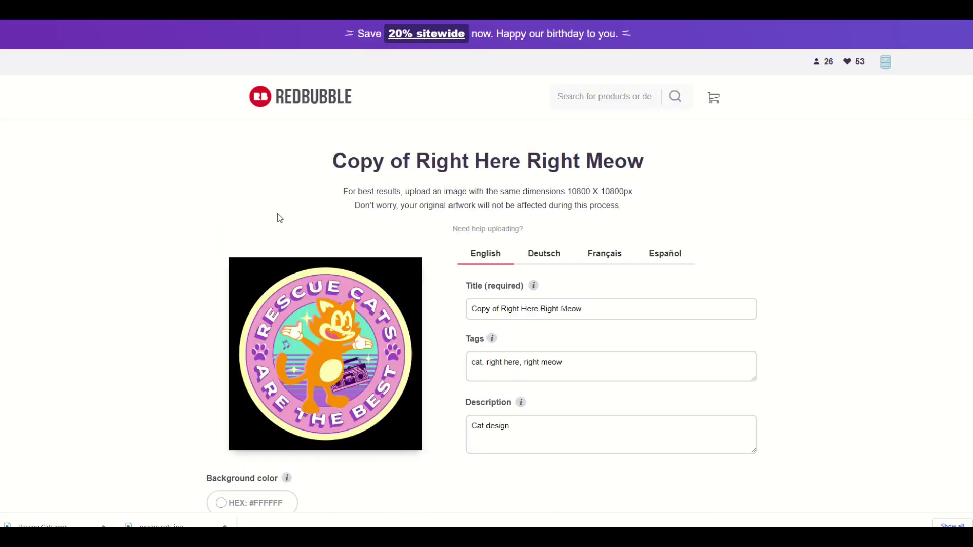
pyautogui.click(305, 357)
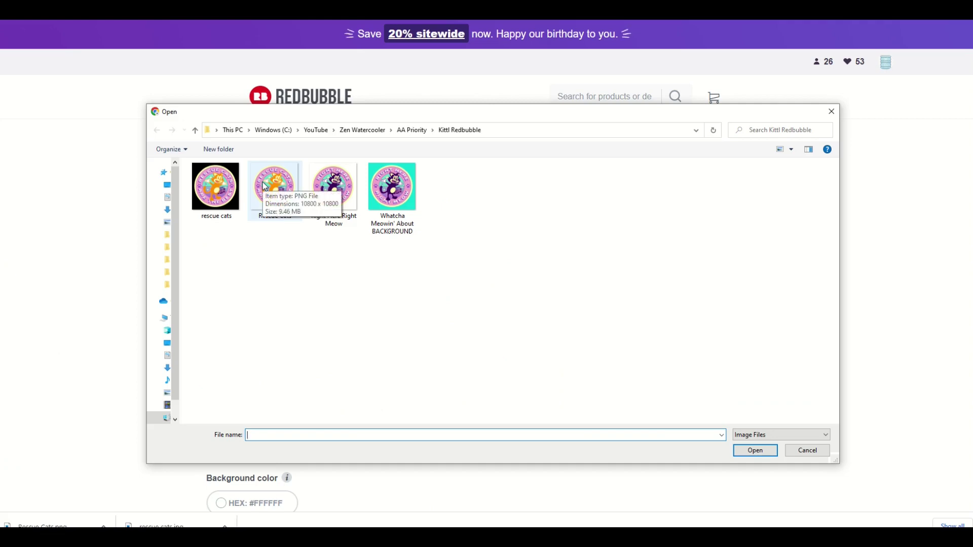
pyautogui.doubleClick(264, 184)
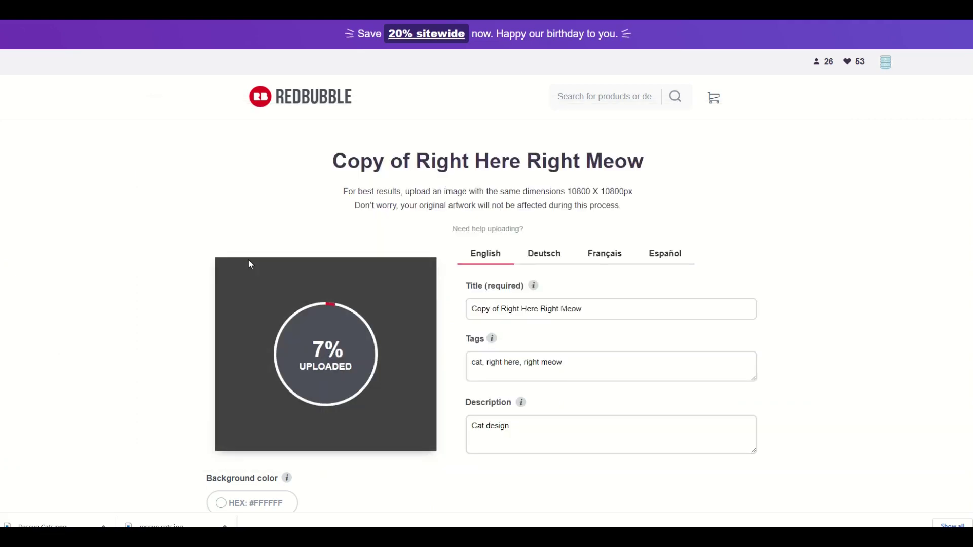
# - Review the transparent Rescue Cats badge previews on shirts, hats, stickers and pillows, then return to top
pyautogui.scroll(-6, 172, 246)
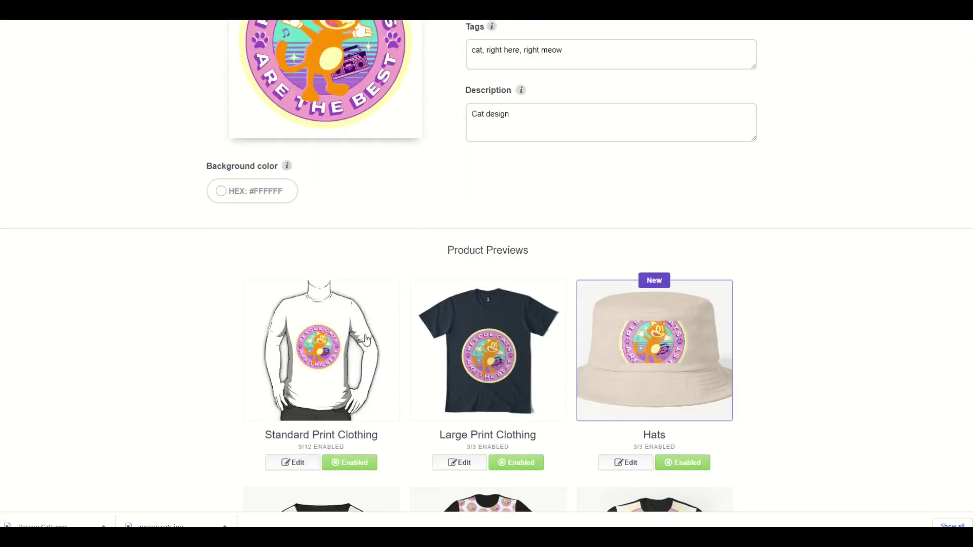
pyautogui.scroll(-3, 598, 343)
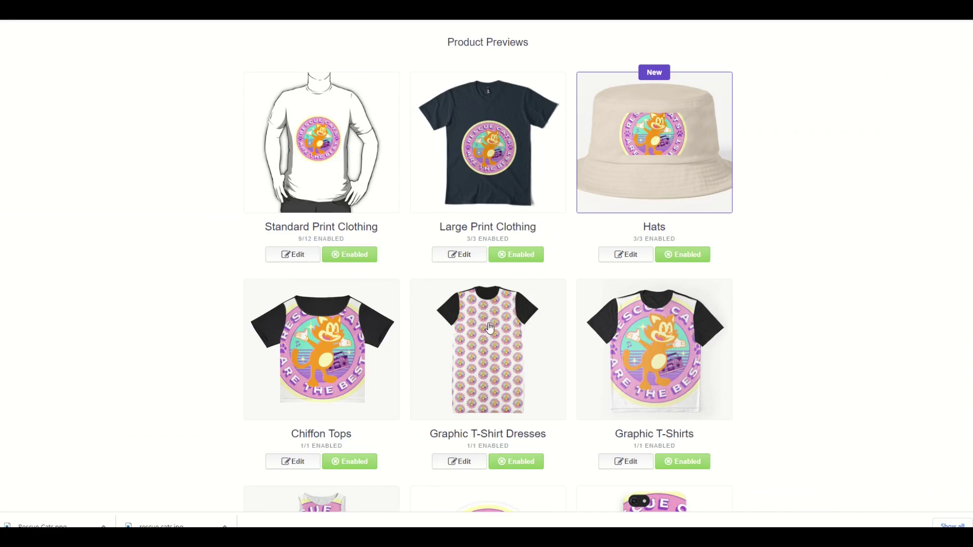
pyautogui.scroll(-9, 490, 328)
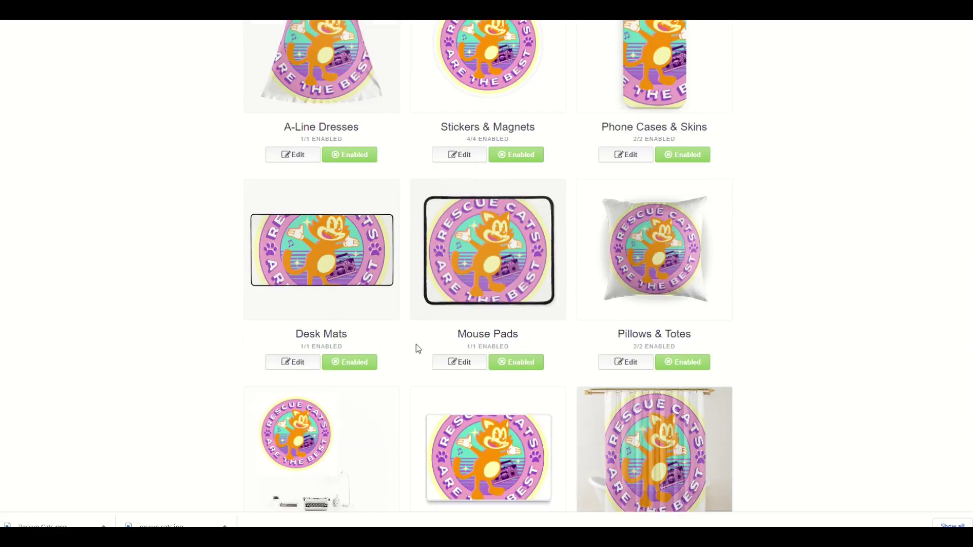
pyautogui.scroll(-18, 484, 352)
pyautogui.scroll(4, 485, 352)
pyautogui.scroll(-5, 484, 351)
pyautogui.scroll(20, 492, 325)
pyautogui.scroll(-6, 497, 298)
pyautogui.scroll(-4, 497, 298)
pyautogui.scroll(-5, 299, 200)
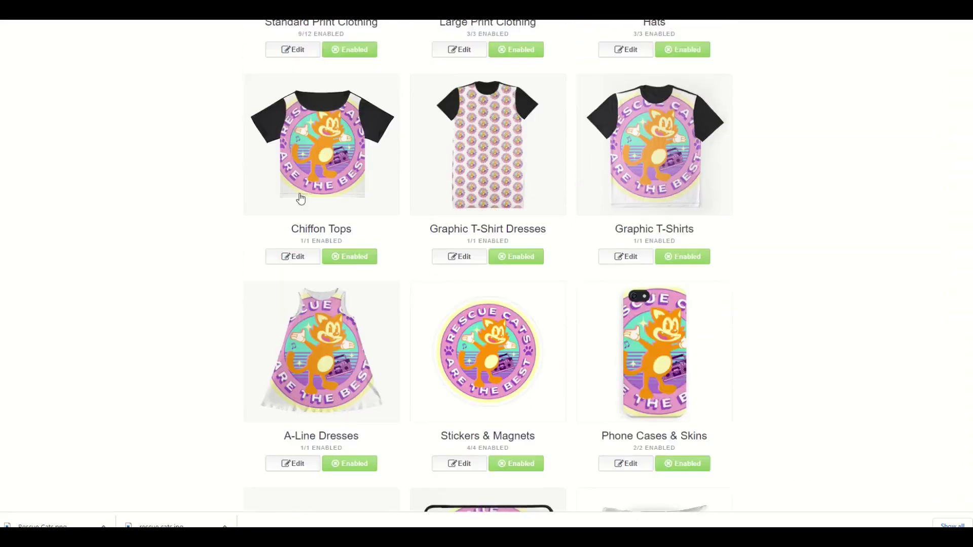
pyautogui.scroll(10, 304, 217)
# - Set the artwork background colour to black #000000
pyautogui.scroll(7, 305, 217)
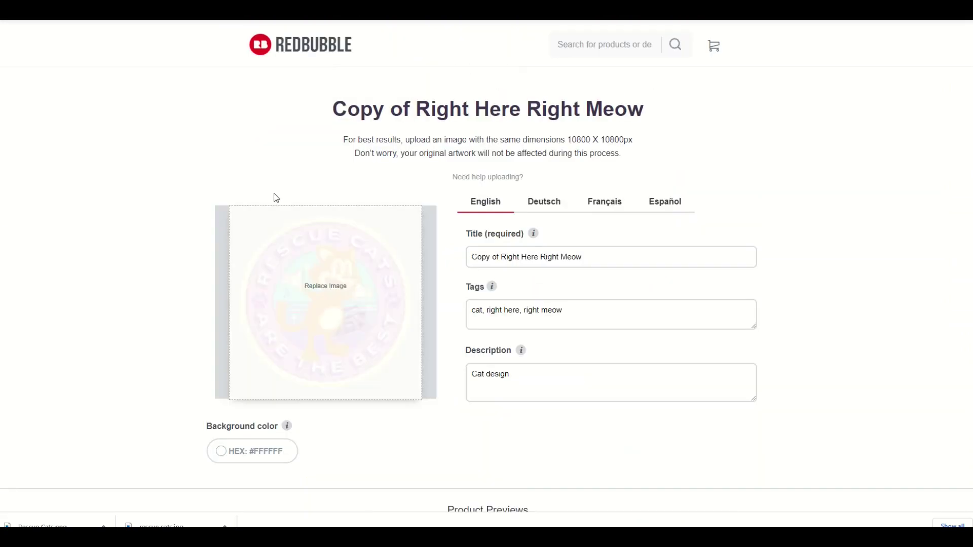
pyautogui.click(231, 455)
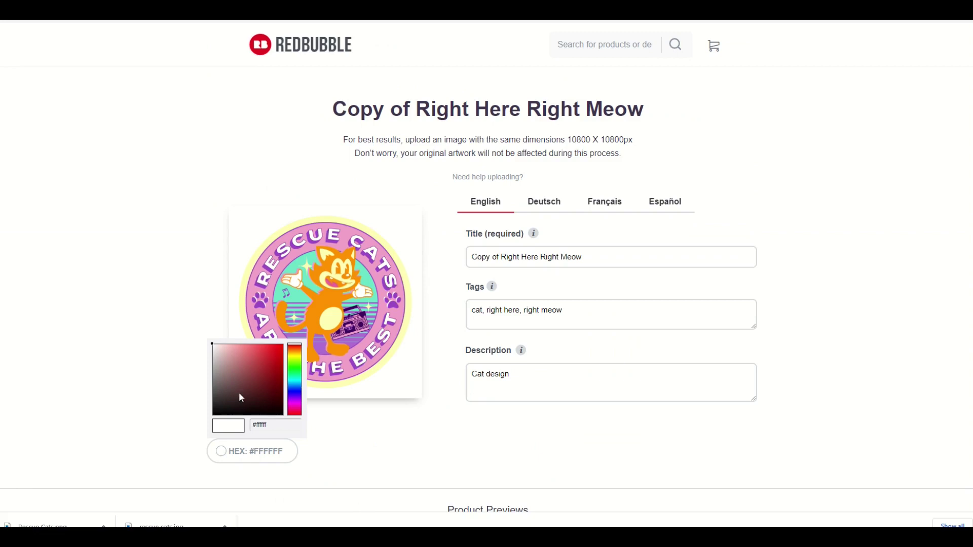
pyautogui.click(210, 421)
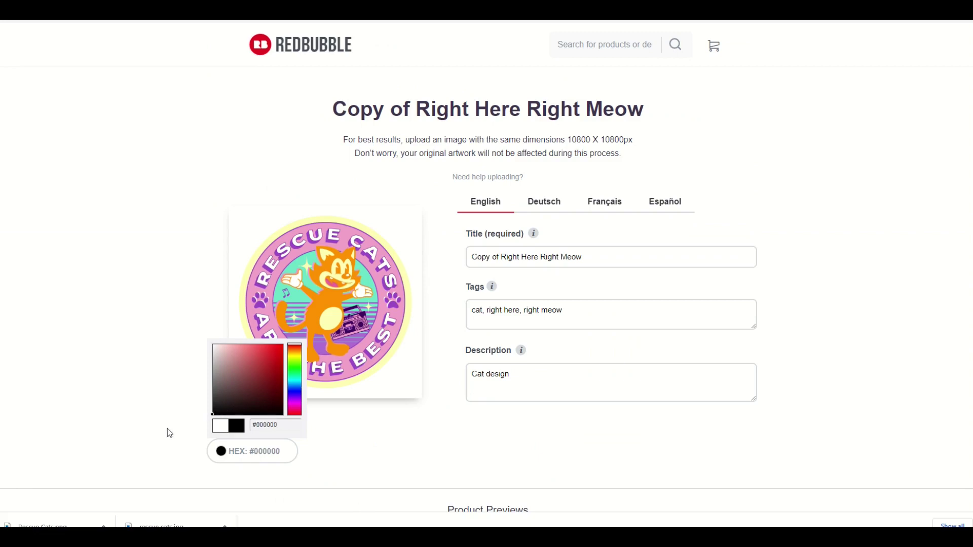
pyautogui.scroll(-10, 167, 411)
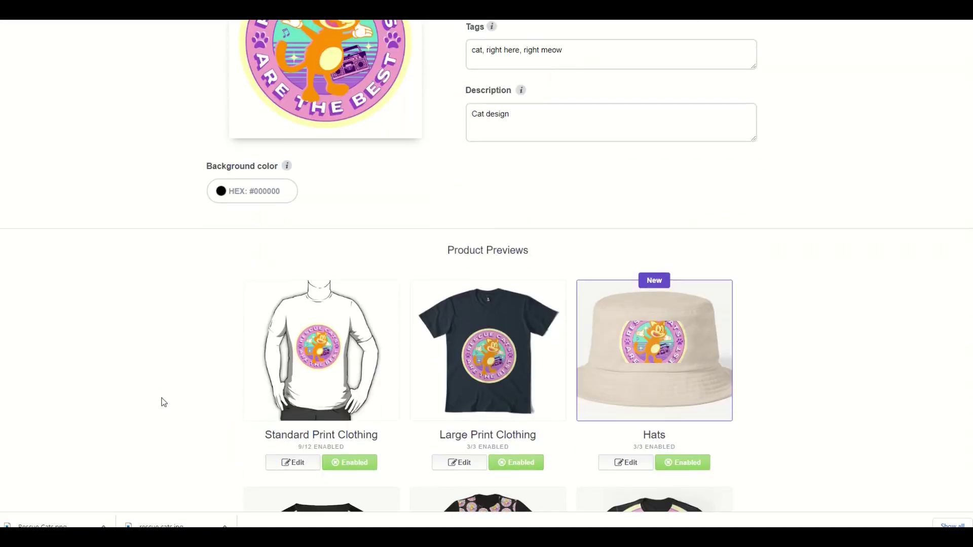
pyautogui.scroll(-5, 596, 319)
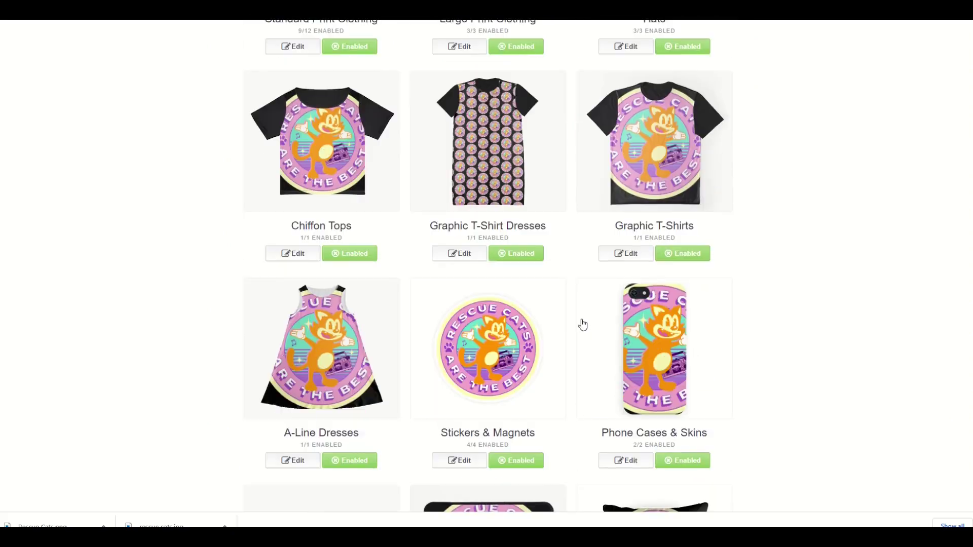
# - Shrink the cat badge on the A-Line Dresses design to 29%
pyautogui.click(287, 306)
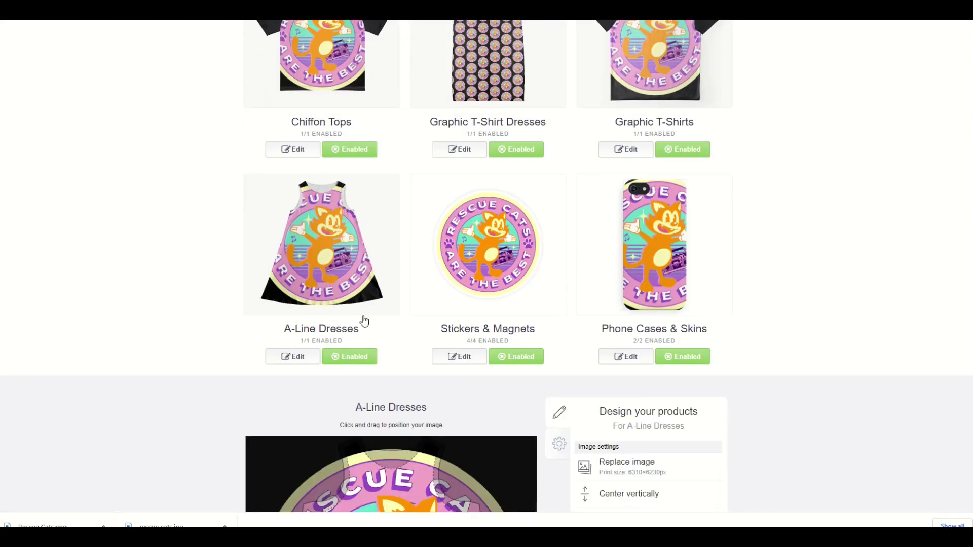
pyautogui.scroll(-3, 667, 410)
pyautogui.moveTo(670, 431); pyautogui.dragTo(637, 429)
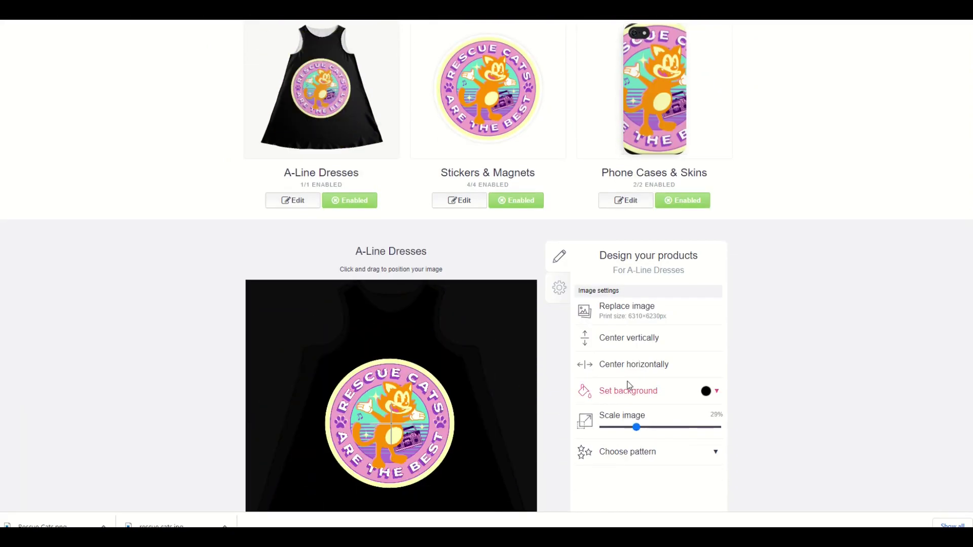
pyautogui.scroll(-3, 614, 354)
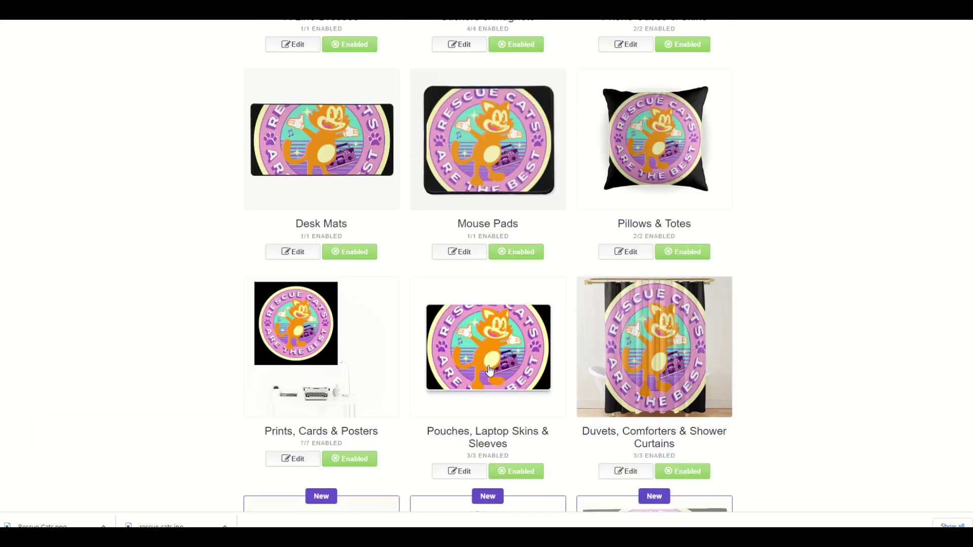
# - Look over the product previews and the title, tags and description form
pyautogui.scroll(6, 489, 370)
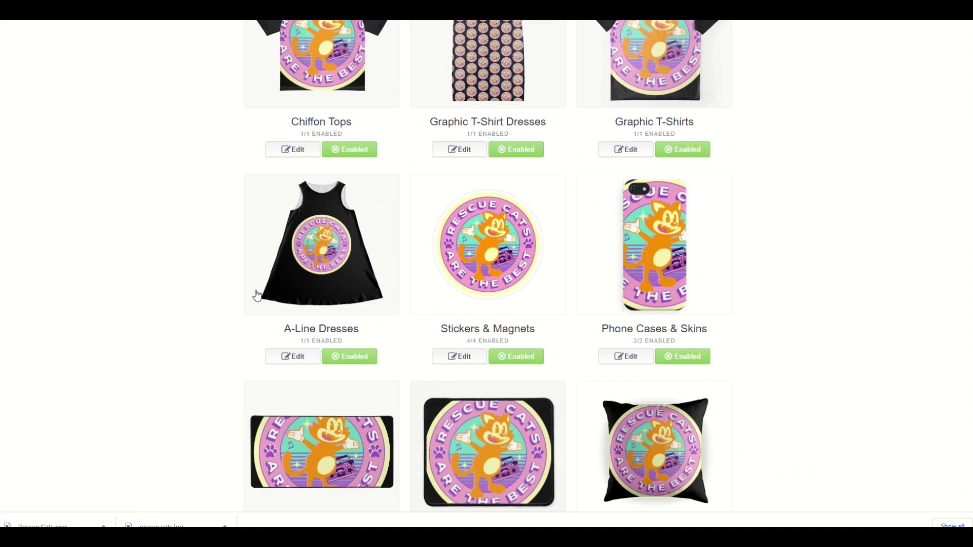
pyautogui.scroll(2, 257, 295)
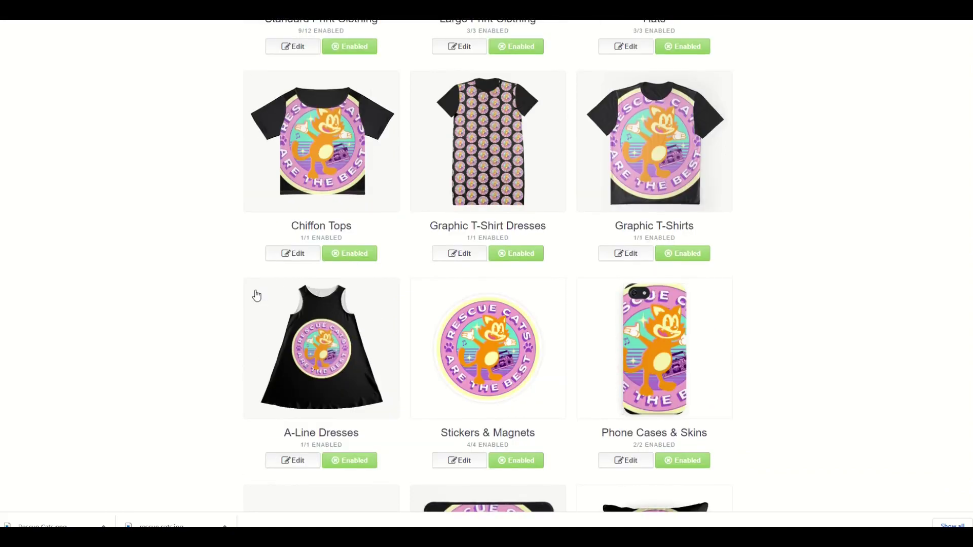
pyautogui.scroll(11, 365, 354)
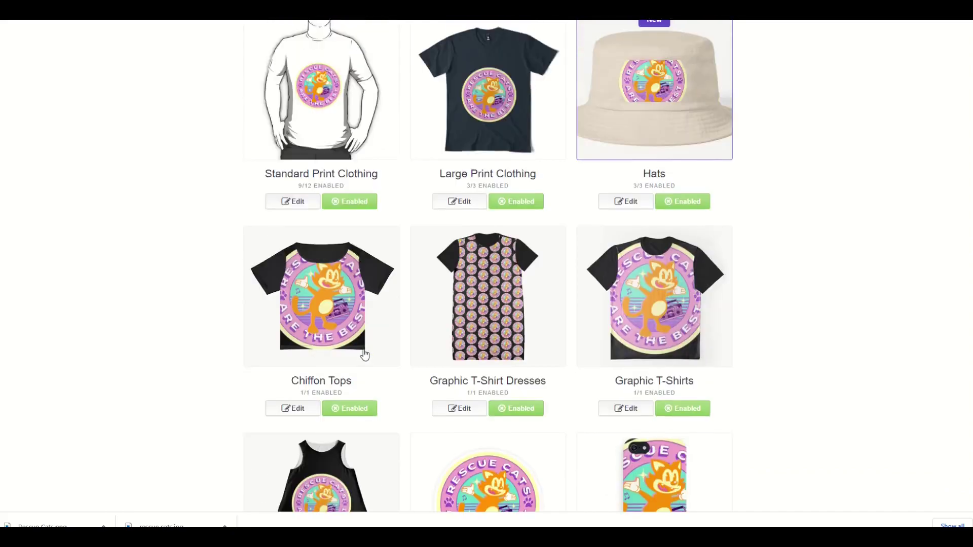
pyautogui.scroll(2, 365, 354)
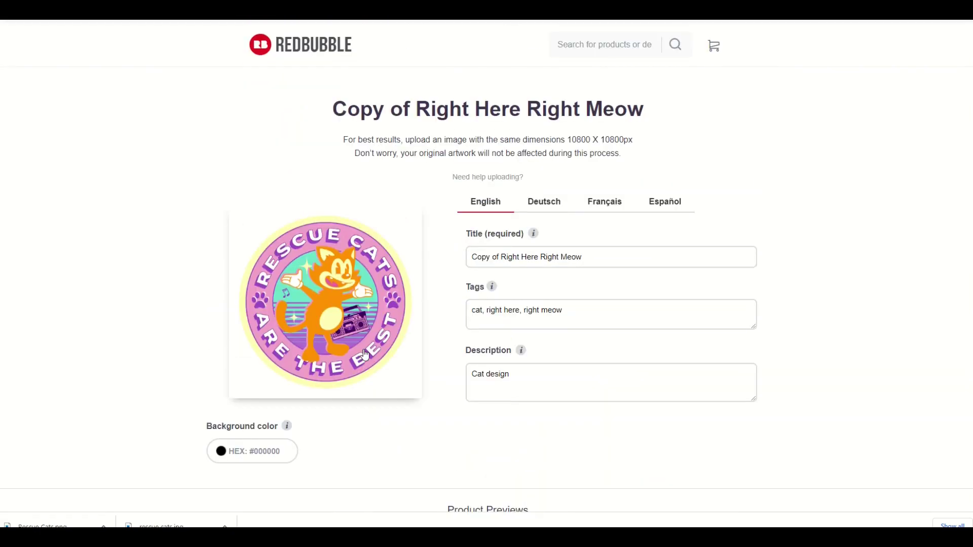
pyautogui.moveTo(410, 353)
pyautogui.scroll(-12, 383, 354)
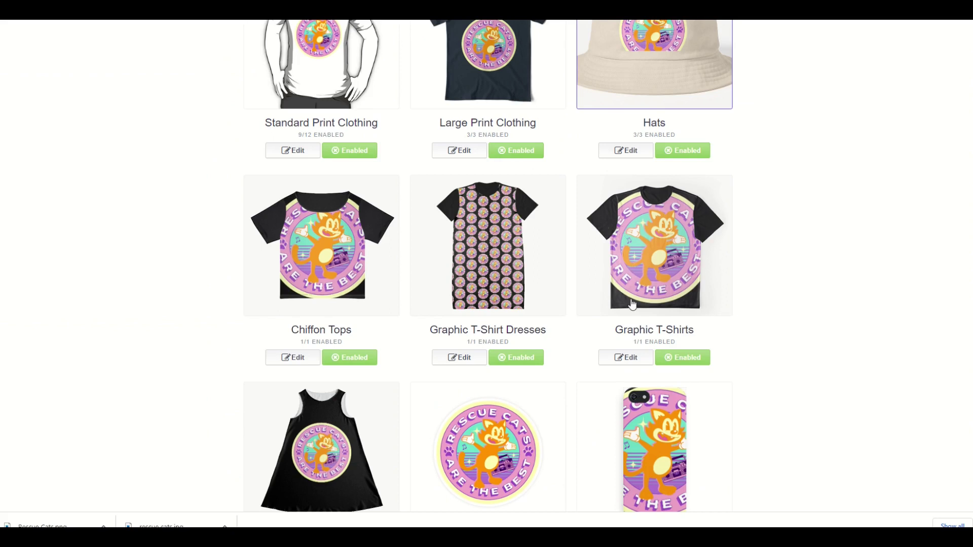
pyautogui.scroll(-4, 633, 304)
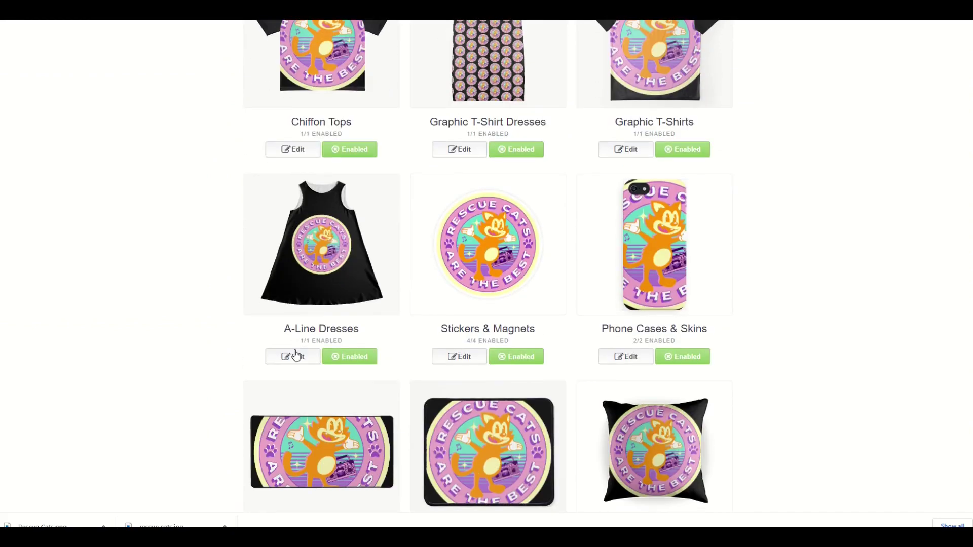
# - Inspect the badge on the black A-Line dress in its design settings, then return to Kittl's templates
pyautogui.click(296, 356)
pyautogui.scroll(-3, 423, 353)
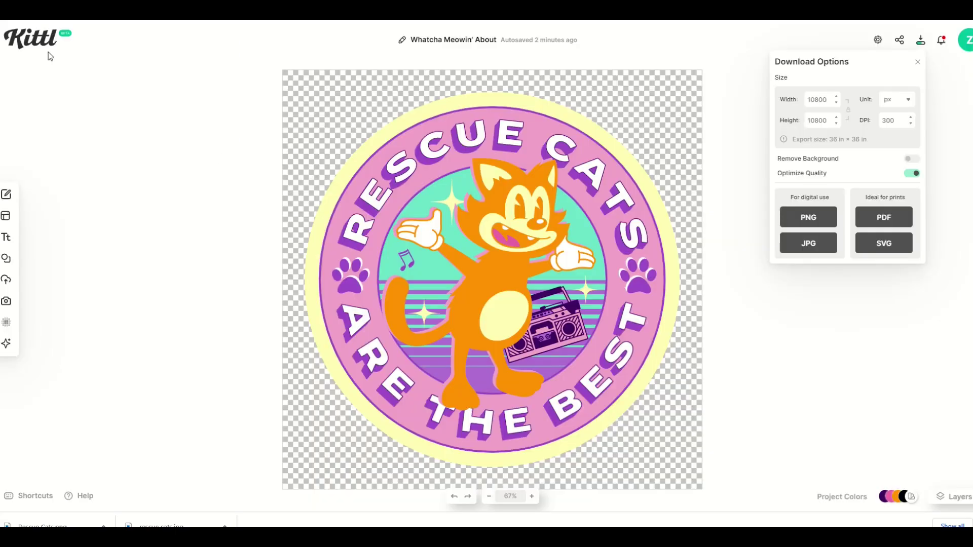
pyautogui.click(42, 47)
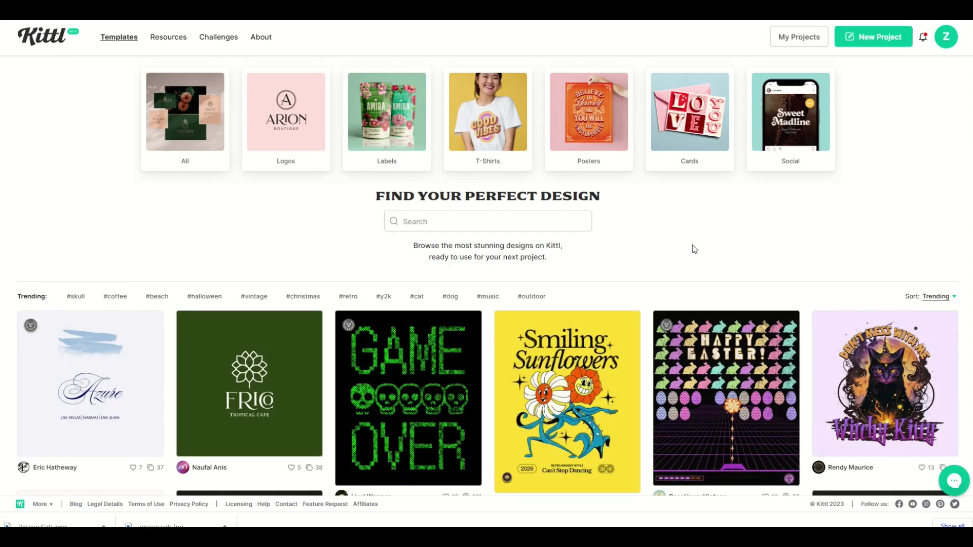
# - Browse trending Kittl templates such as 2nd Festival Dogshow, The Sunriser Caribbean Rum and World Fishing Club
pyautogui.scroll(-5, 692, 244)
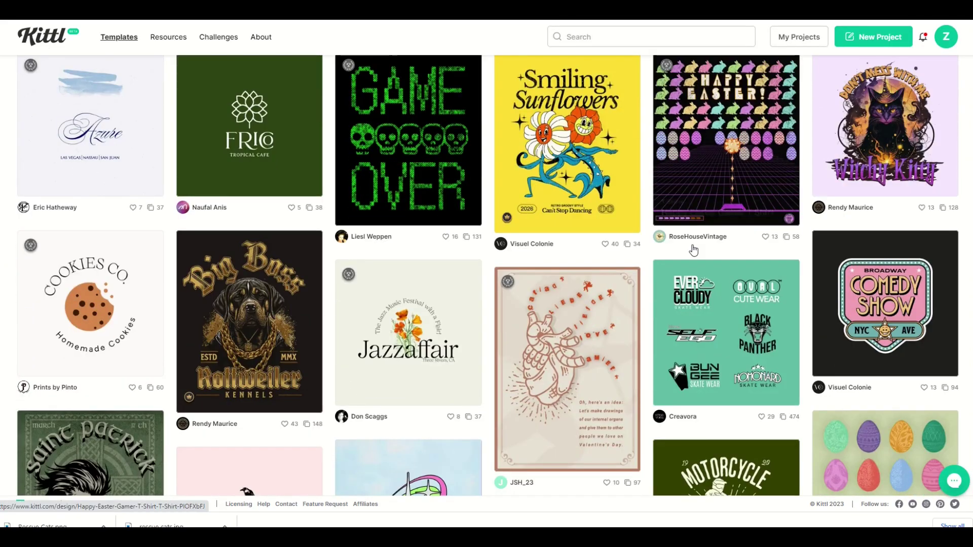
pyautogui.scroll(-7, 693, 250)
pyautogui.scroll(-6, 694, 248)
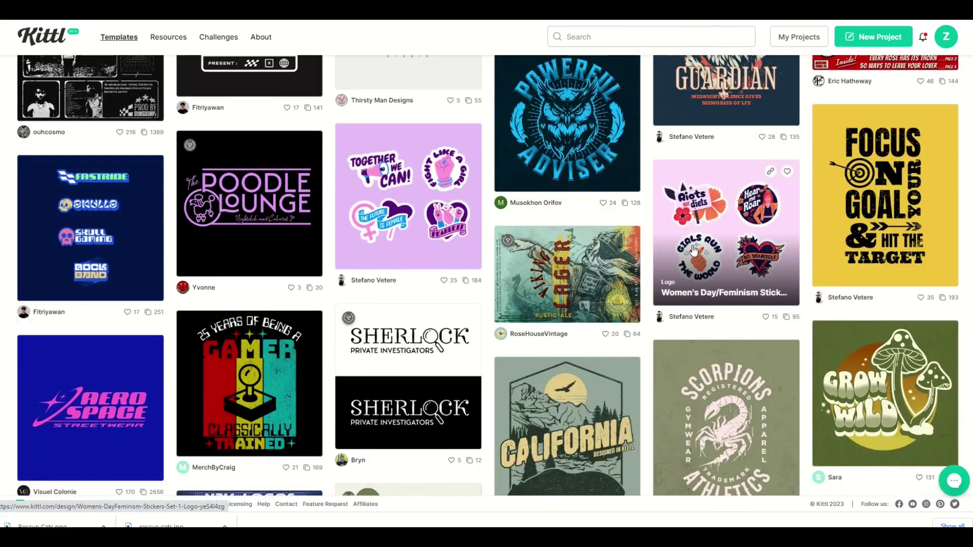
pyautogui.scroll(-10, 694, 248)
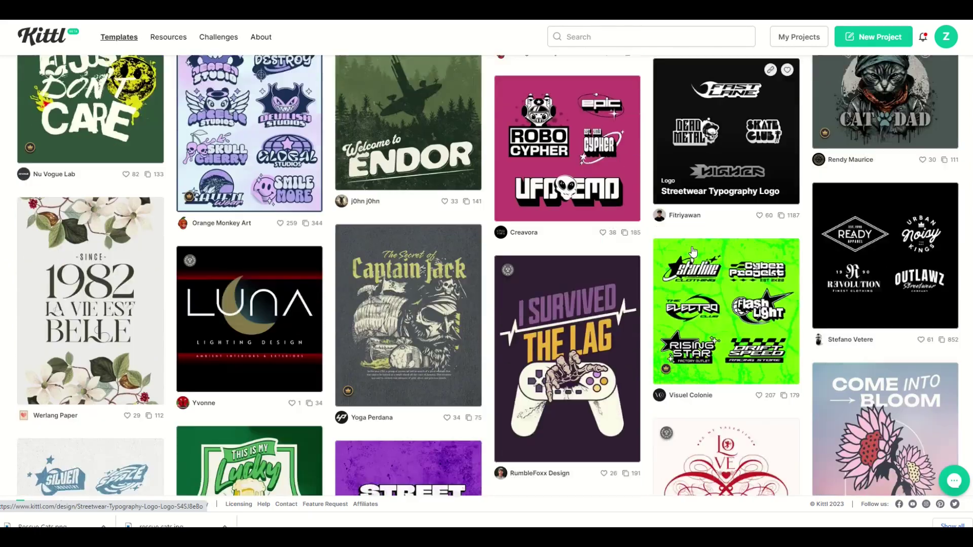
pyautogui.scroll(-6, 693, 250)
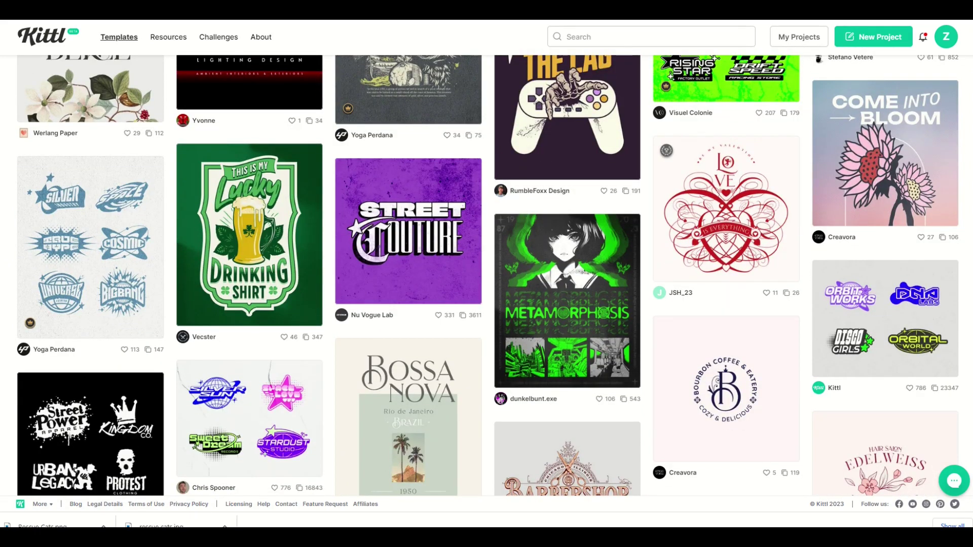
pyautogui.scroll(-6, 466, 211)
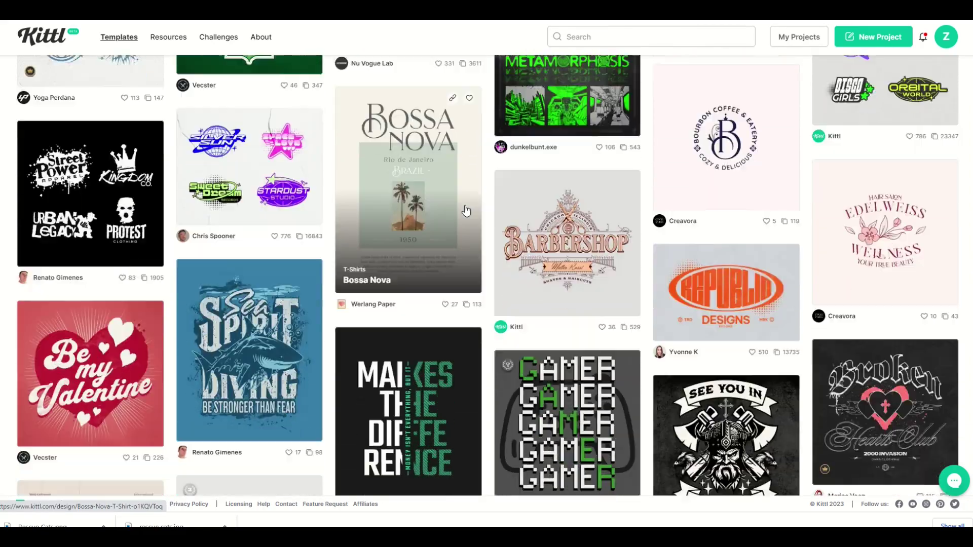
pyautogui.scroll(-10, 467, 211)
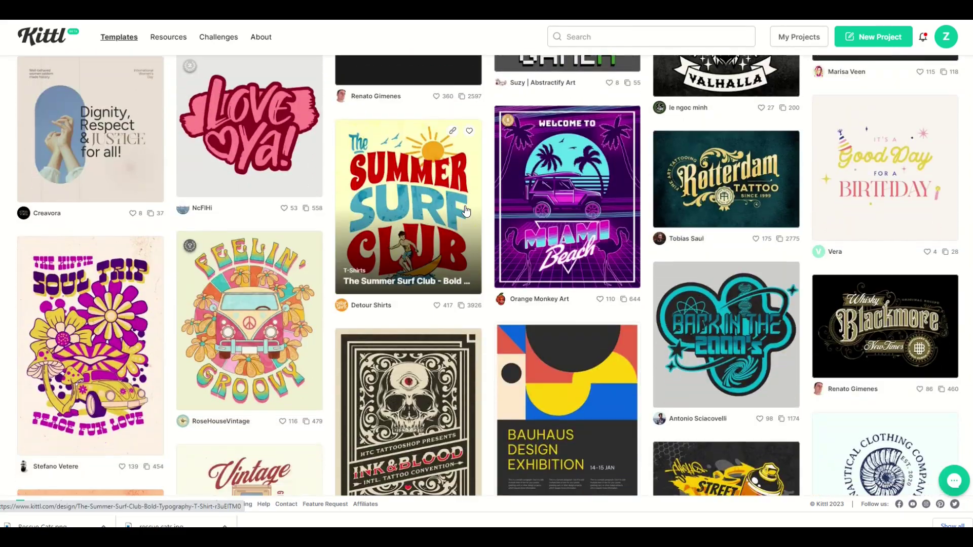
pyautogui.scroll(-10, 466, 211)
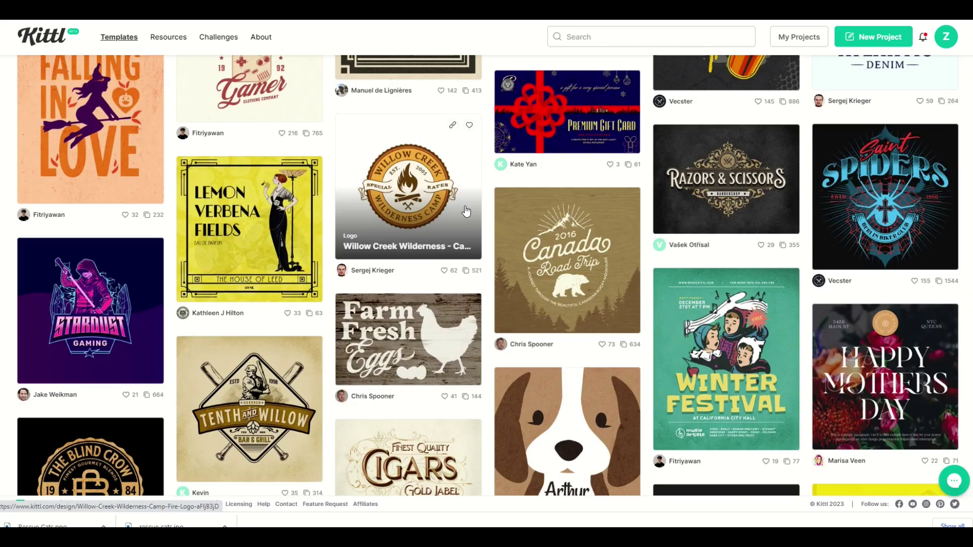
pyautogui.scroll(-9, 466, 210)
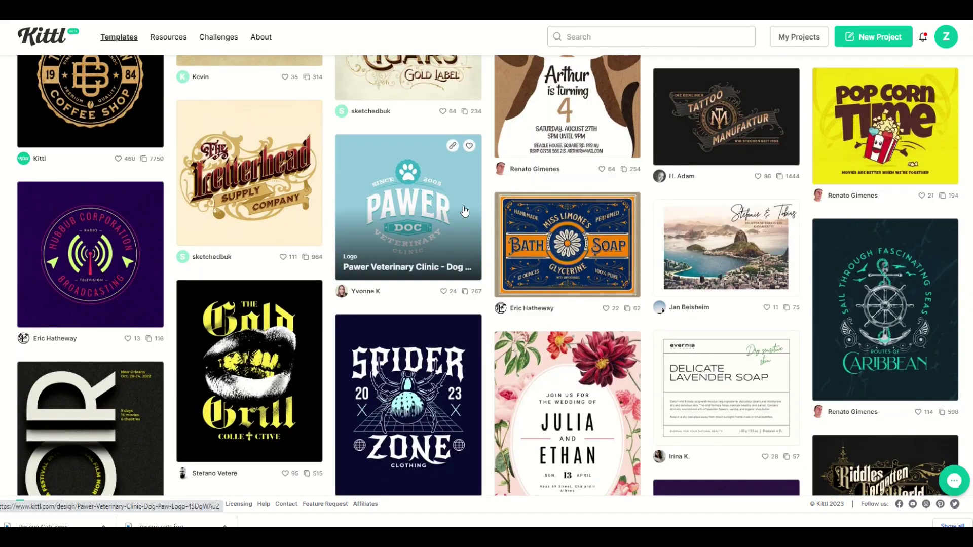
pyautogui.scroll(-5, 463, 213)
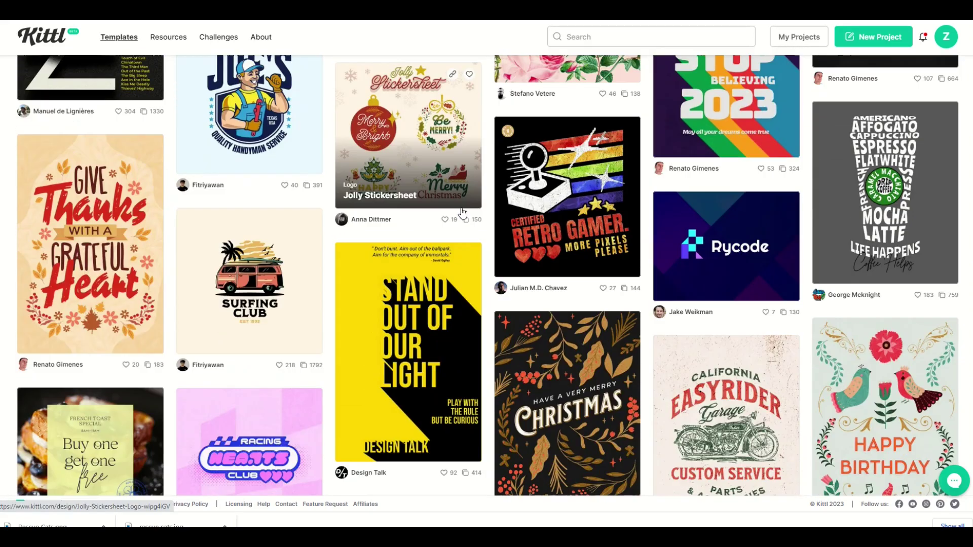
pyautogui.scroll(-11, 463, 213)
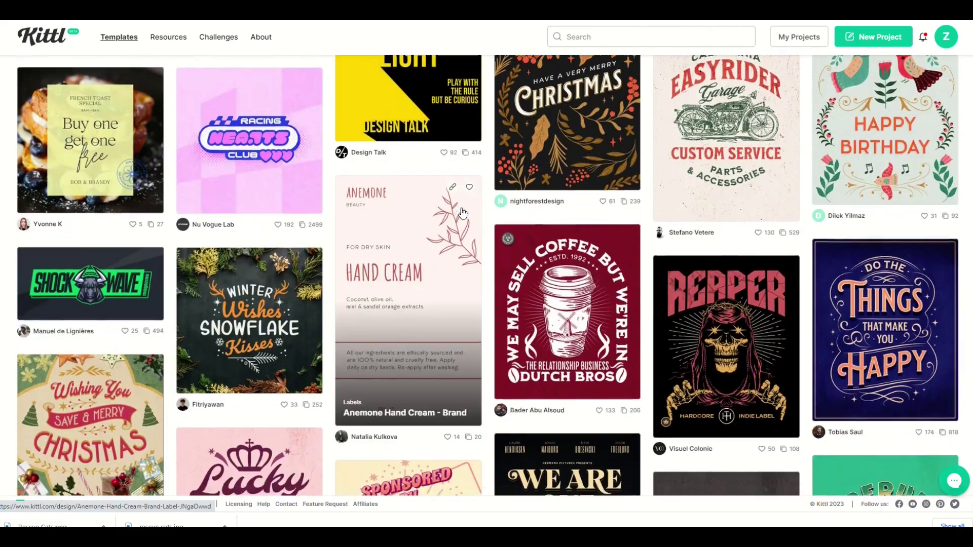
pyautogui.scroll(-8, 463, 213)
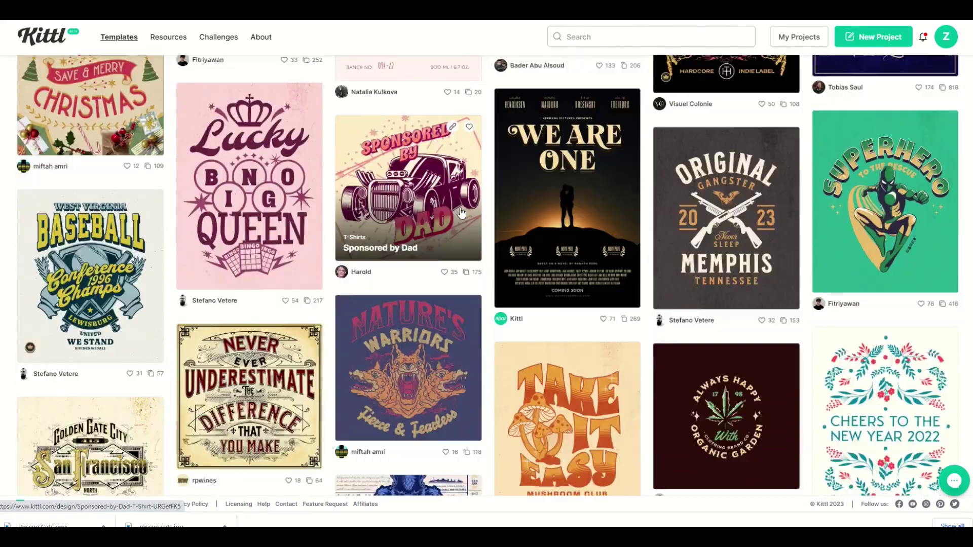
pyautogui.scroll(-5, 461, 213)
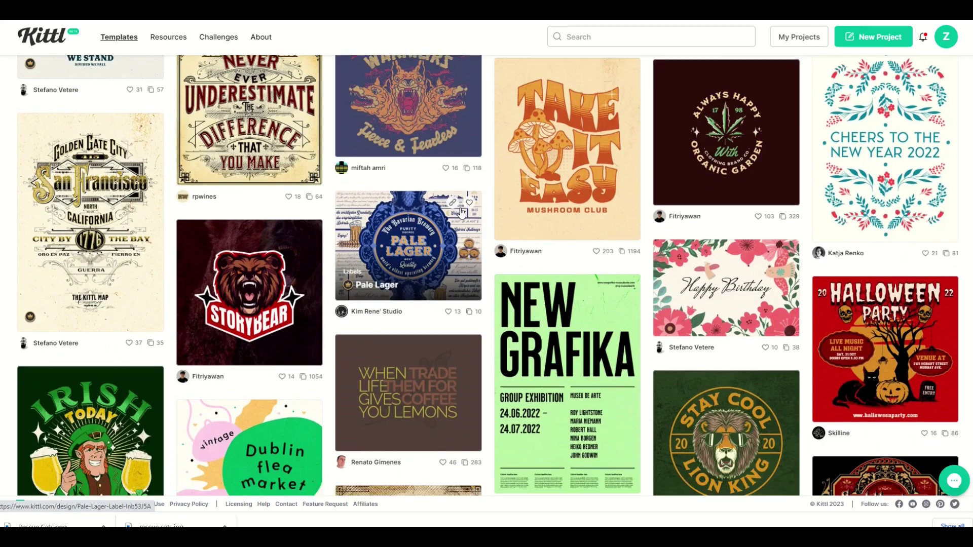
pyautogui.scroll(-5, 434, 230)
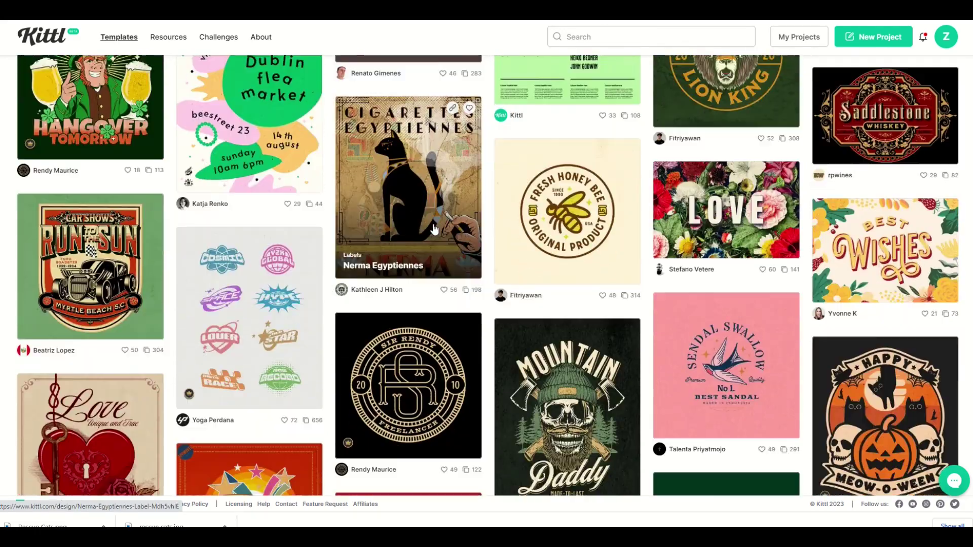
pyautogui.scroll(-4, 395, 229)
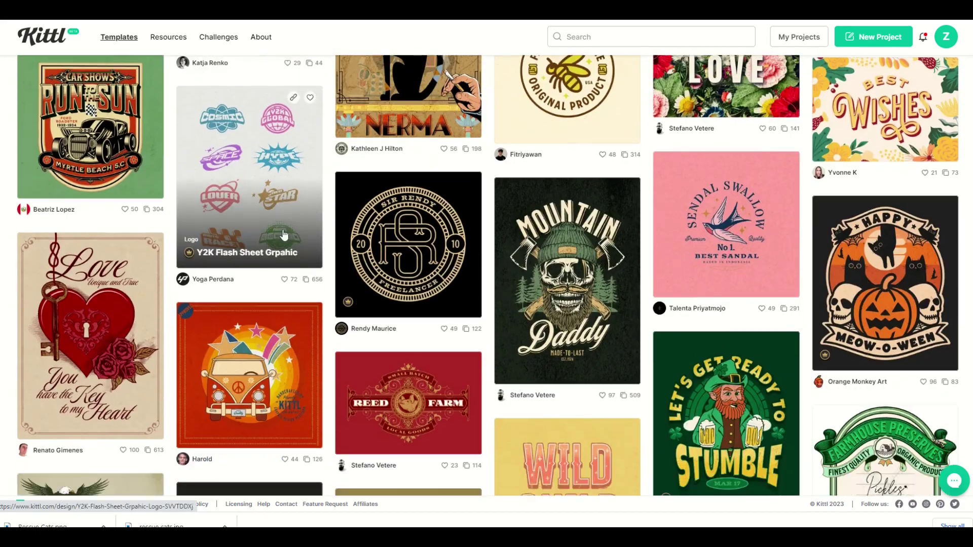
pyautogui.scroll(-3, 243, 249)
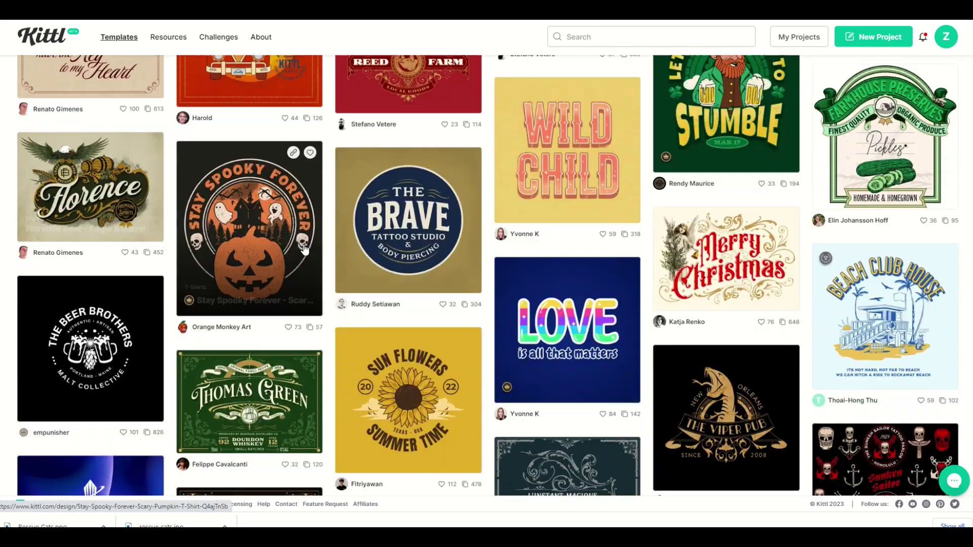
pyautogui.scroll(-4, 719, 252)
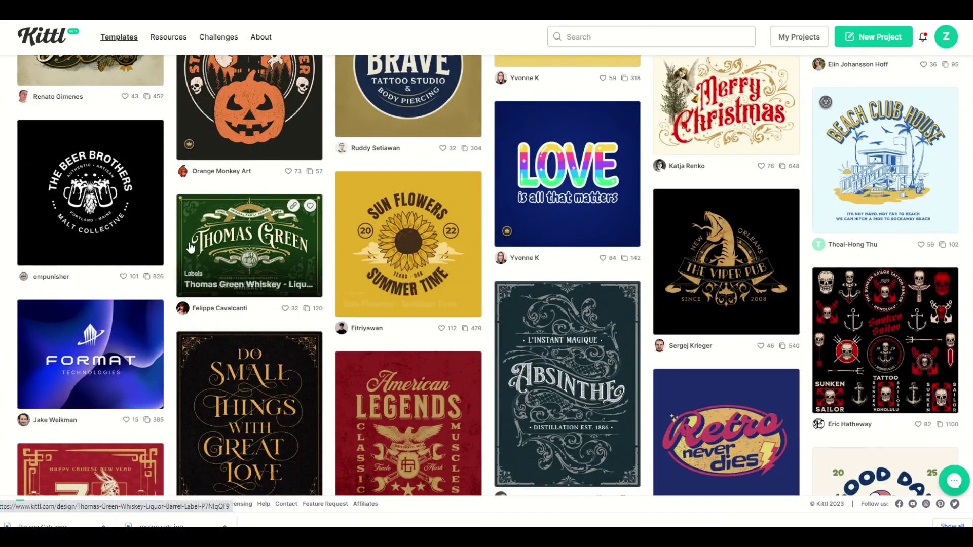
pyautogui.scroll(-4, 88, 260)
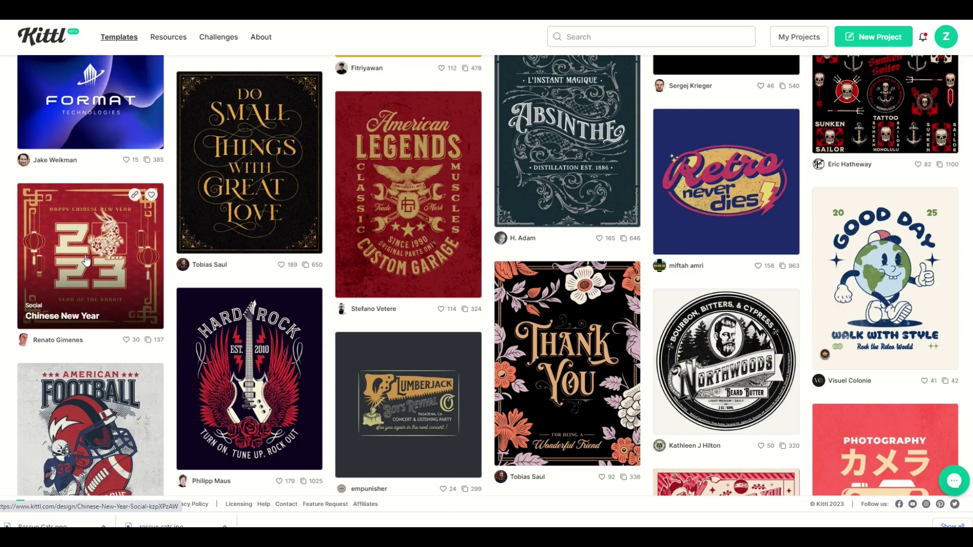
pyautogui.scroll(-1, 88, 254)
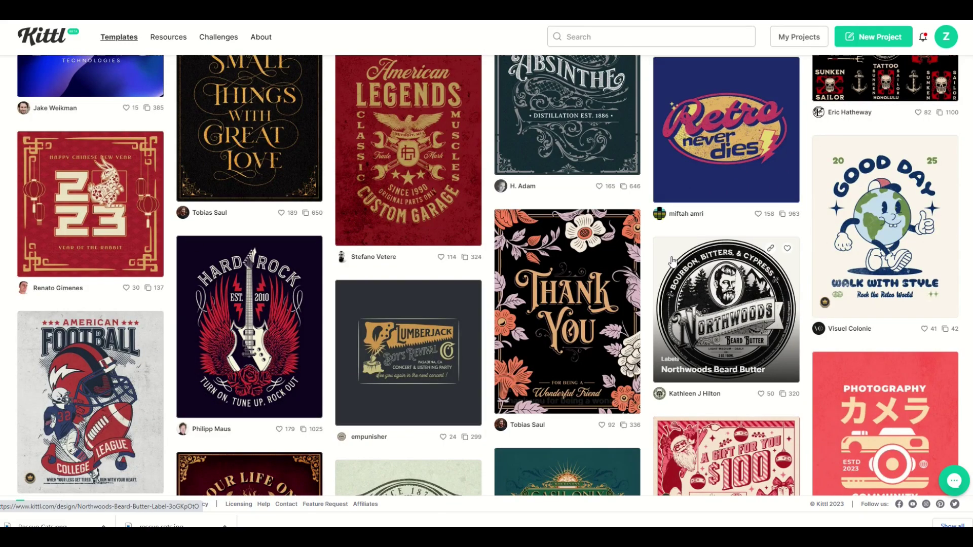
pyautogui.scroll(-4, 673, 262)
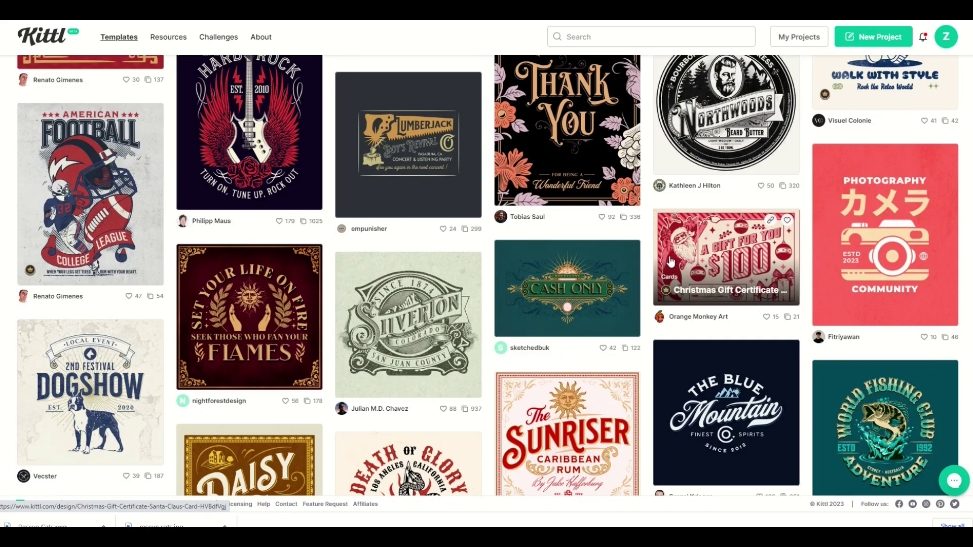
pyautogui.scroll(-1, 667, 261)
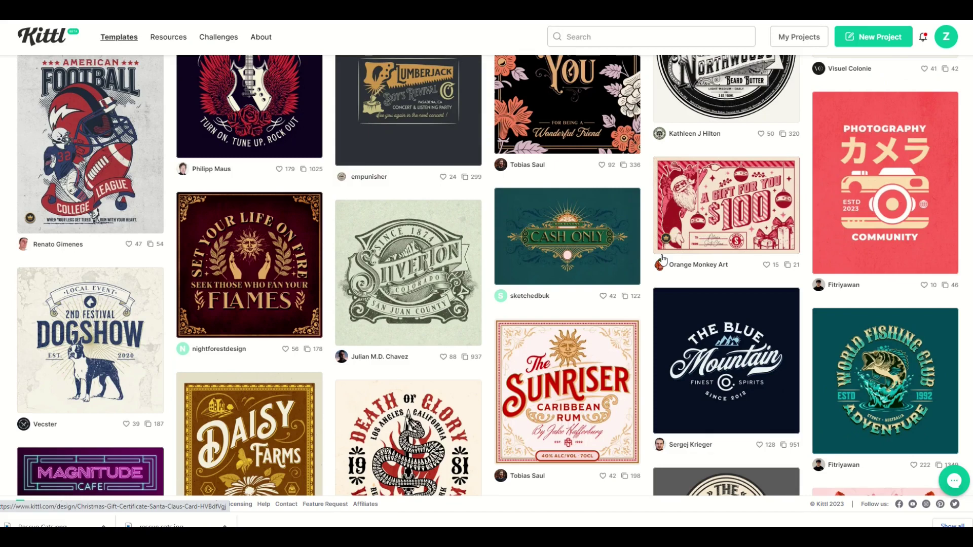
pyautogui.scroll(-3, 662, 259)
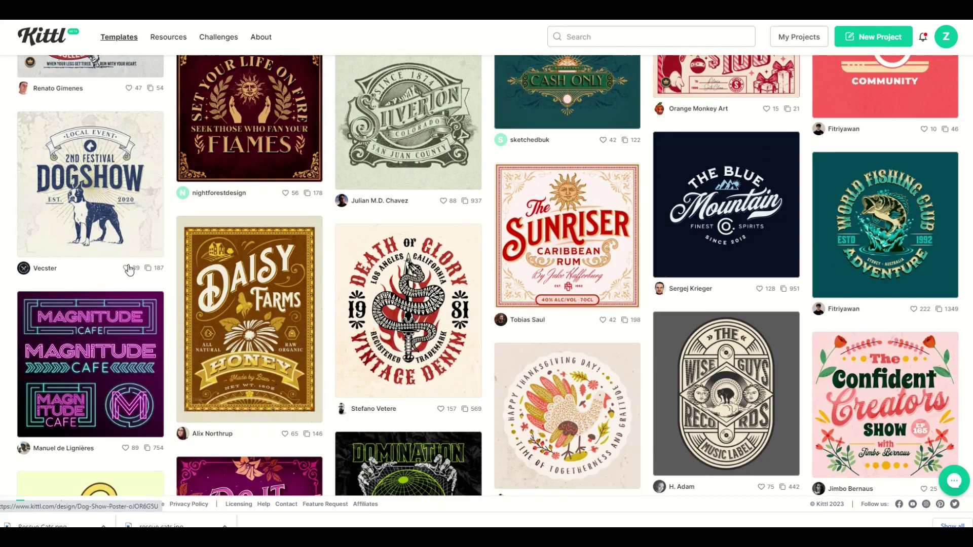